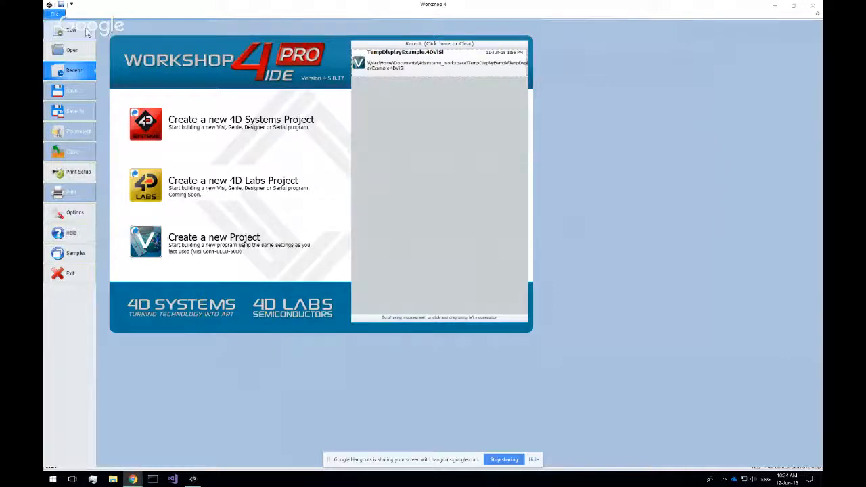
Step: Create a new 4D Systems project for the Gen4-uLCD-43DT display in landscape orientation
left_click(154, 125)
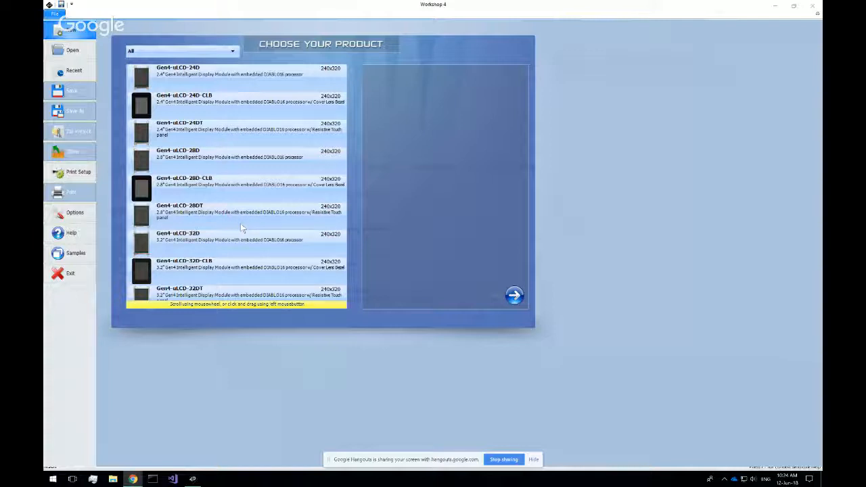
scroll(242, 228, "down", 5)
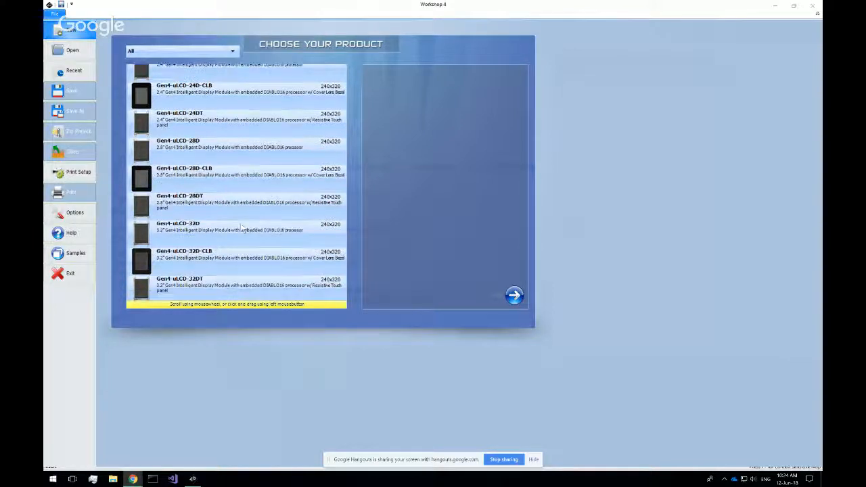
scroll(243, 229, "down", 3)
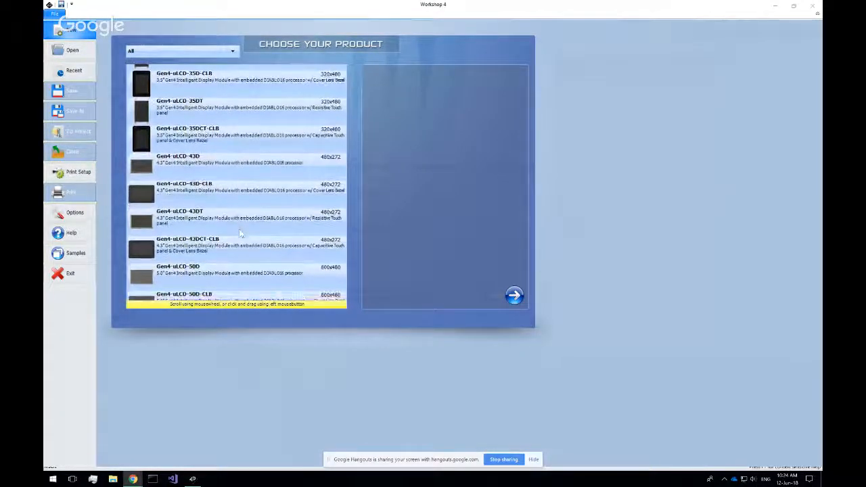
left_click(209, 217)
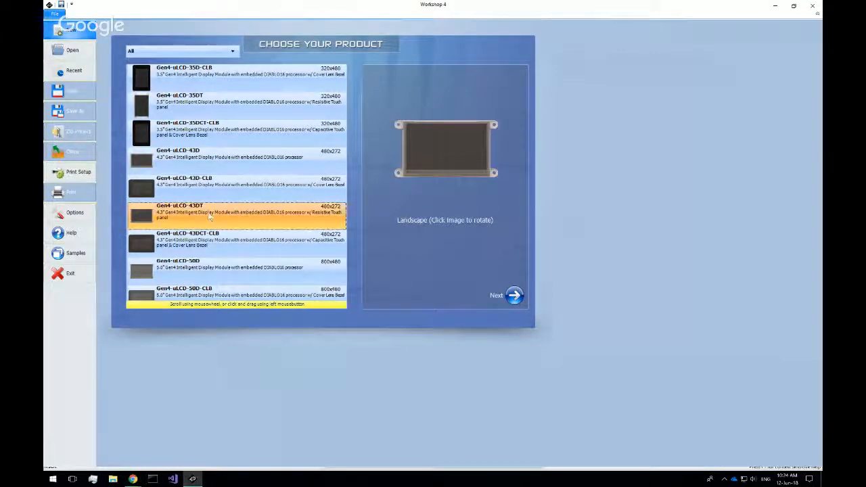
left_click(504, 298)
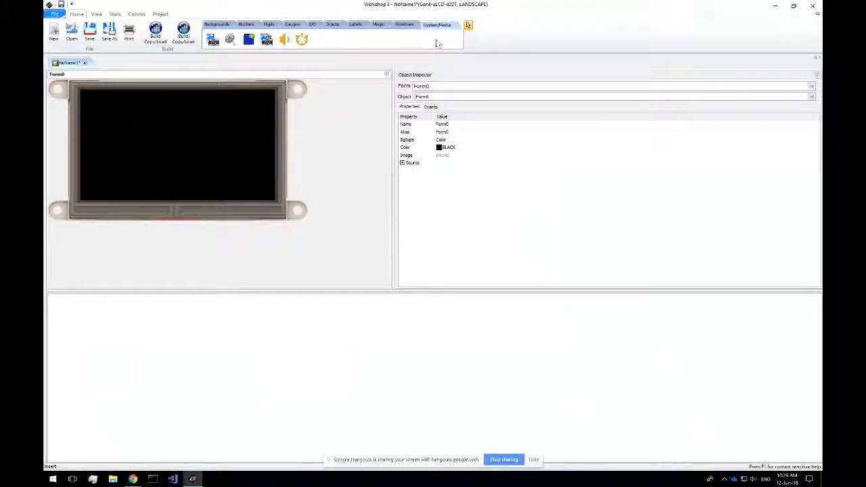
Step: Examine the available widgets in each category, from backgrounds, buttons, digits and gauges through to primitives and system/media objects
left_click(215, 25)
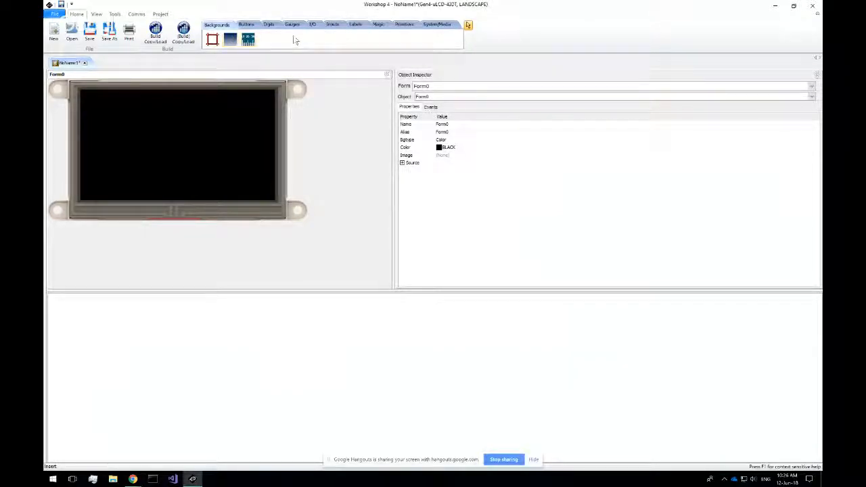
left_click(247, 25)
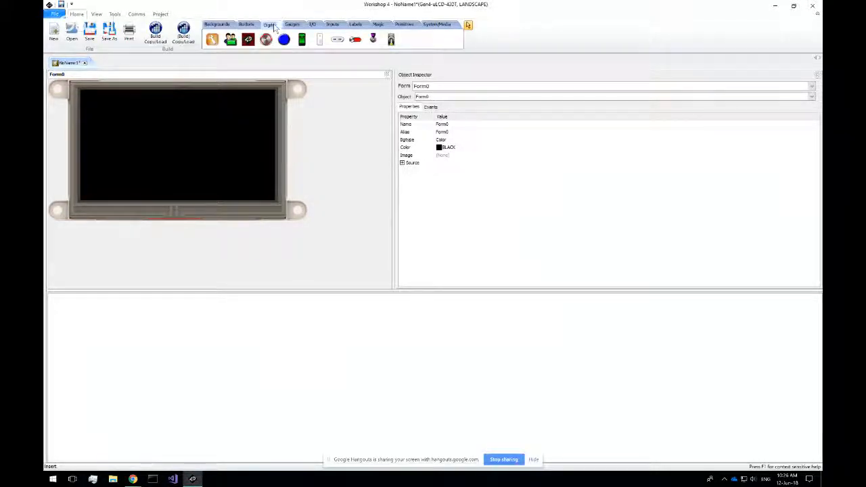
left_click(271, 25)
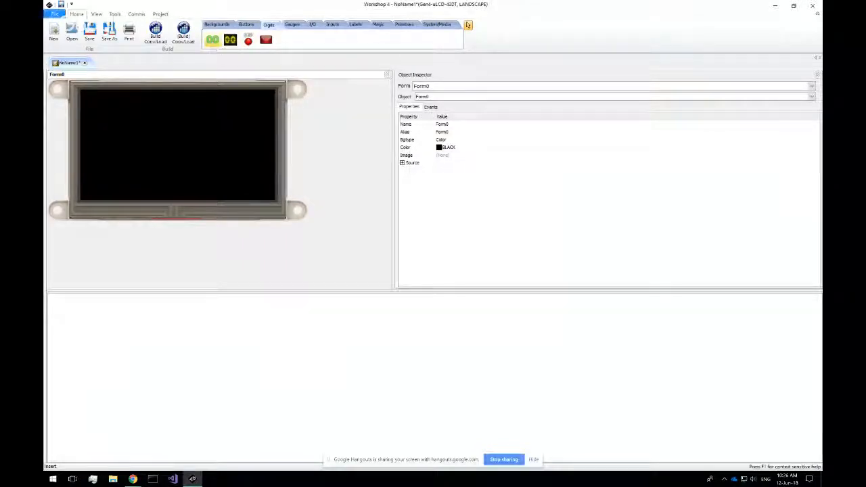
left_click(291, 25)
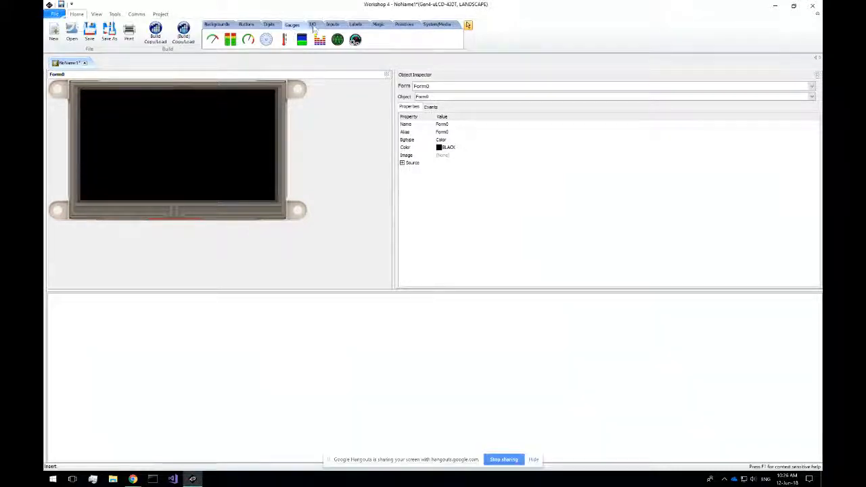
left_click(312, 25)
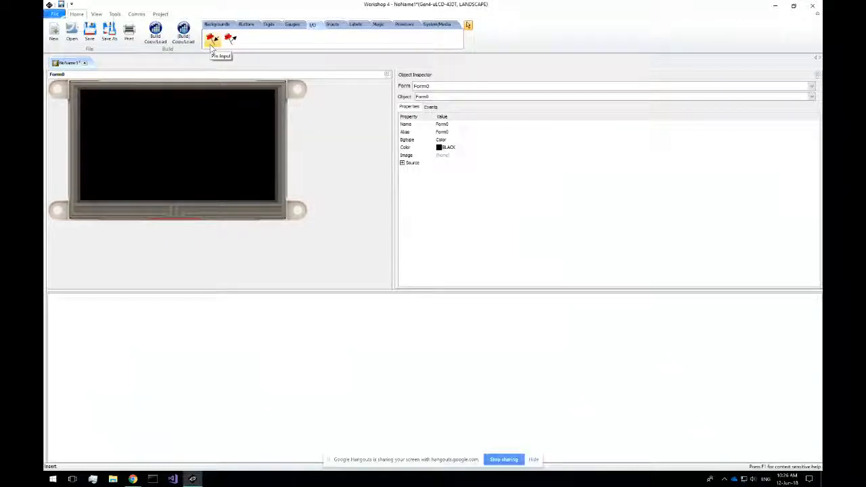
left_click(333, 24)
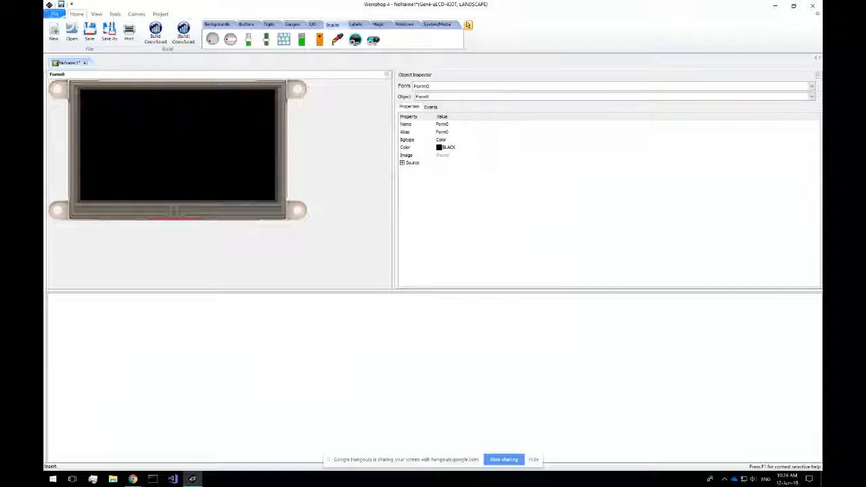
left_click(358, 26)
left_click(335, 25)
left_click(355, 24)
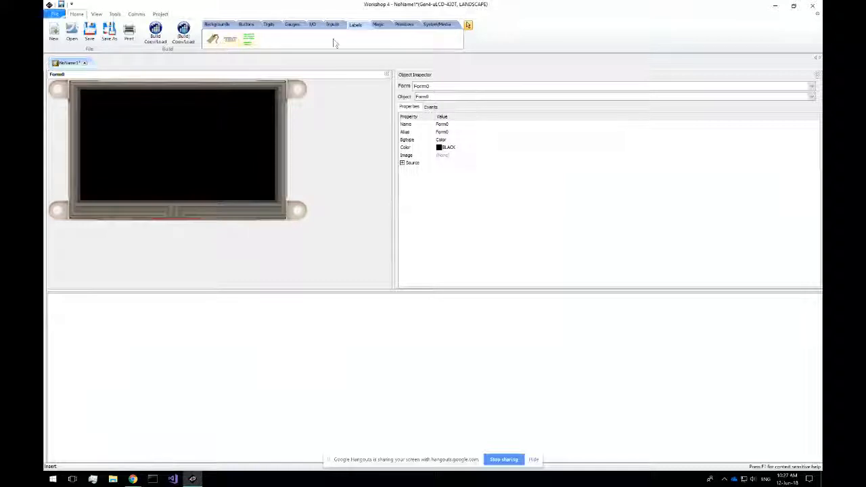
left_click(378, 24)
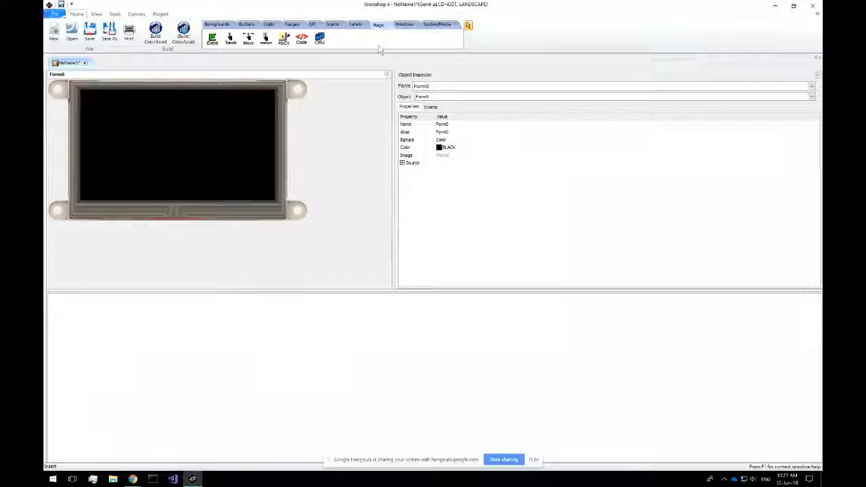
left_click(409, 25)
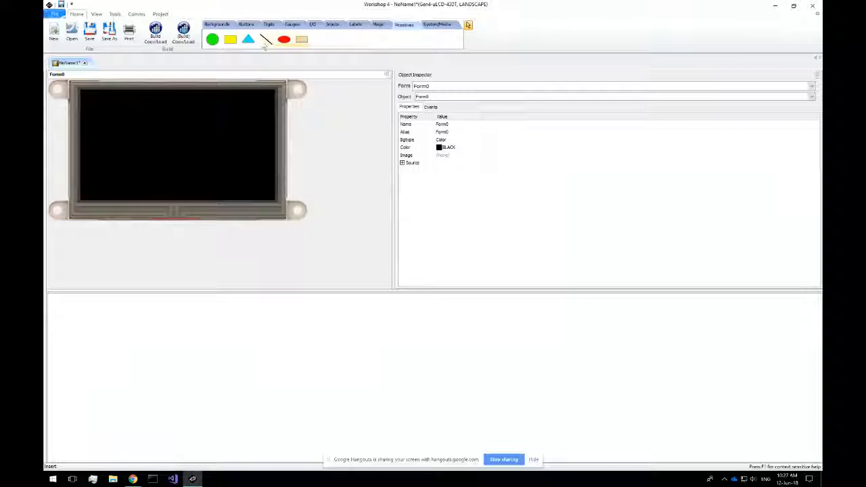
left_click(439, 25)
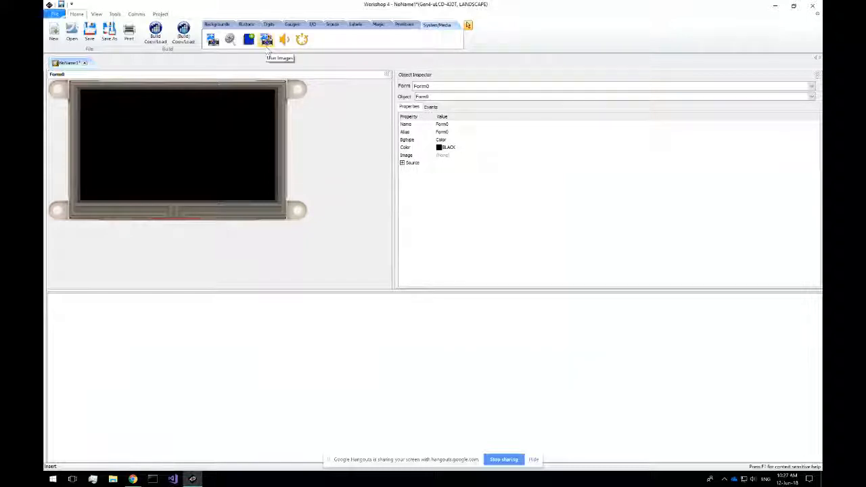
left_click(217, 25)
Step: Review the view, tools, communication and project settings available for the new display project
left_click(96, 15)
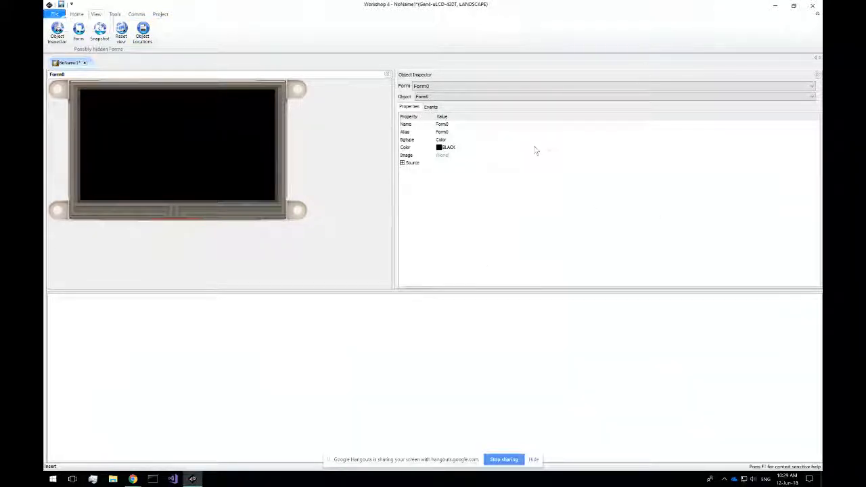
left_click(116, 14)
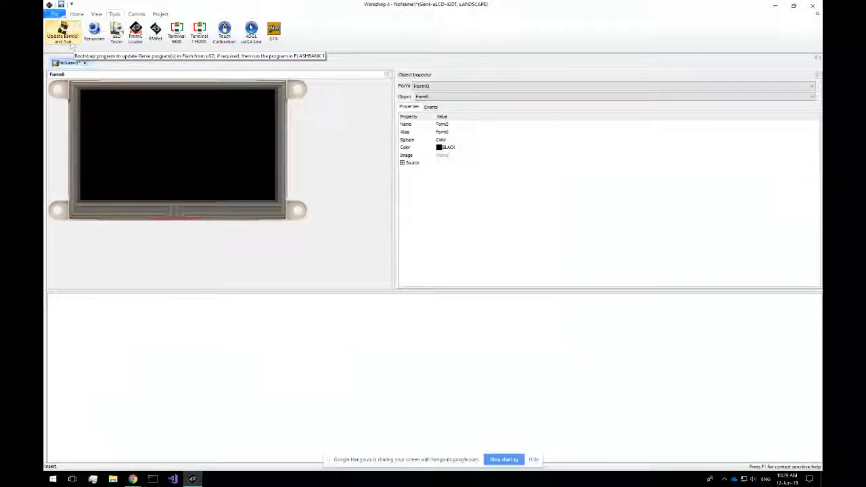
left_click(136, 14)
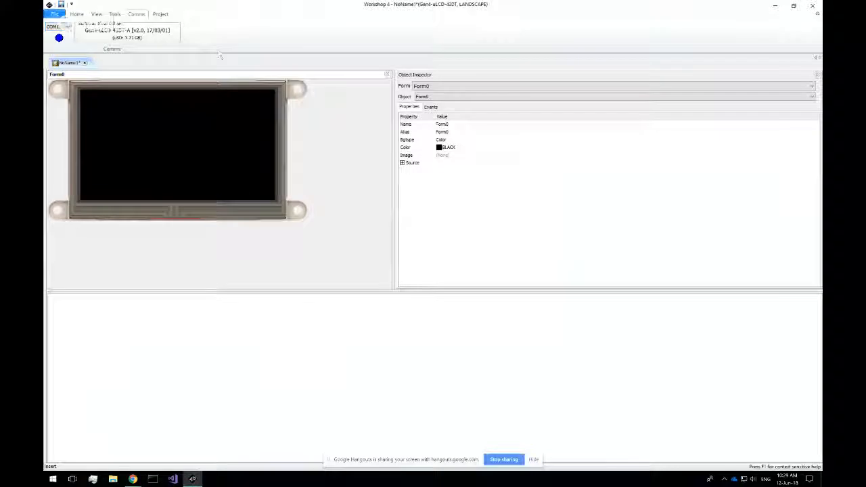
left_click(161, 15)
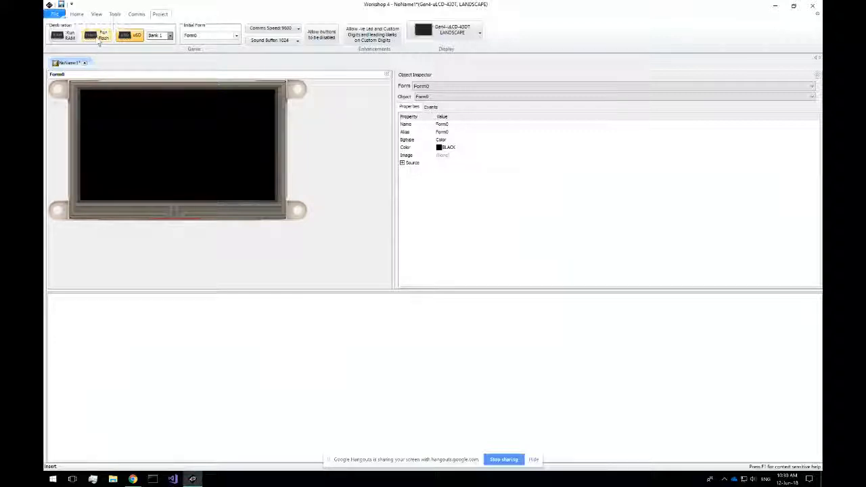
left_click(76, 15)
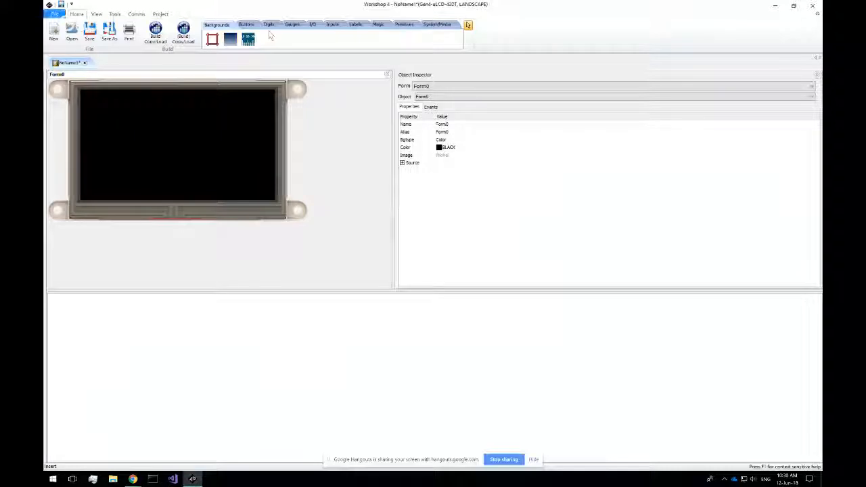
Step: Add an image object to Form0 using background-43.png from OneDrive's Lab Series, 4D Systems, Live Sessions, Session 03 folder
left_click(437, 25)
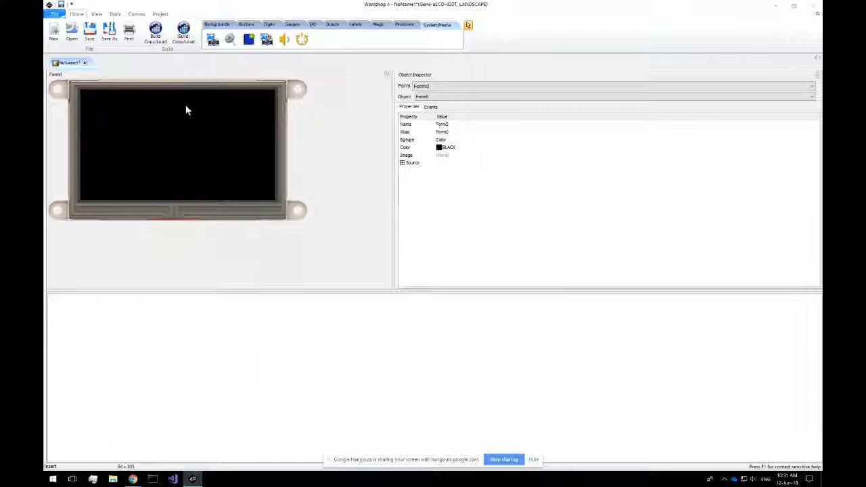
left_click(213, 40)
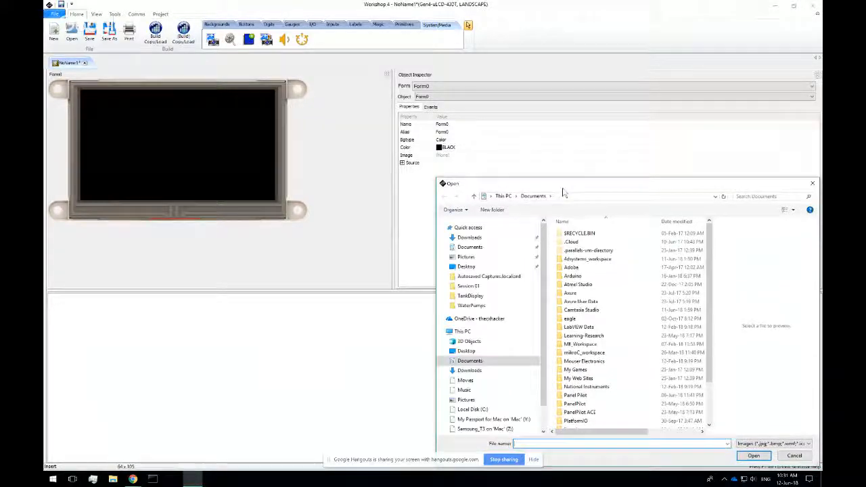
left_click_drag(561, 188, 435, 158)
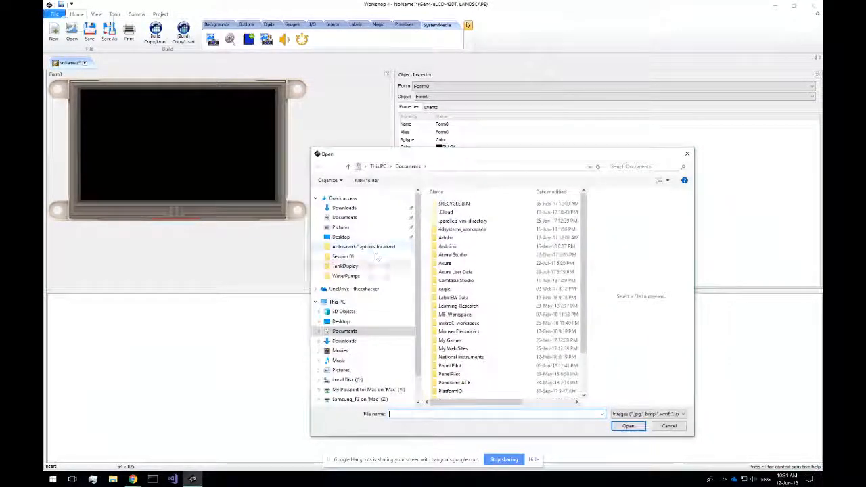
left_click(352, 290)
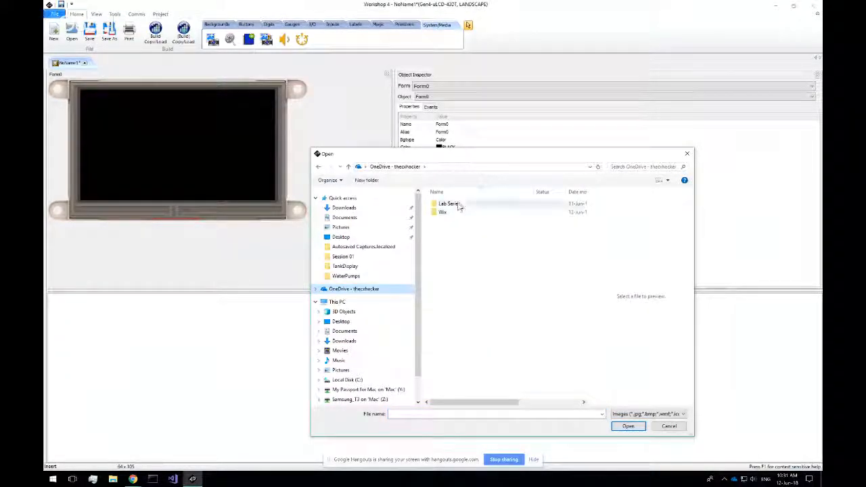
left_click(459, 208)
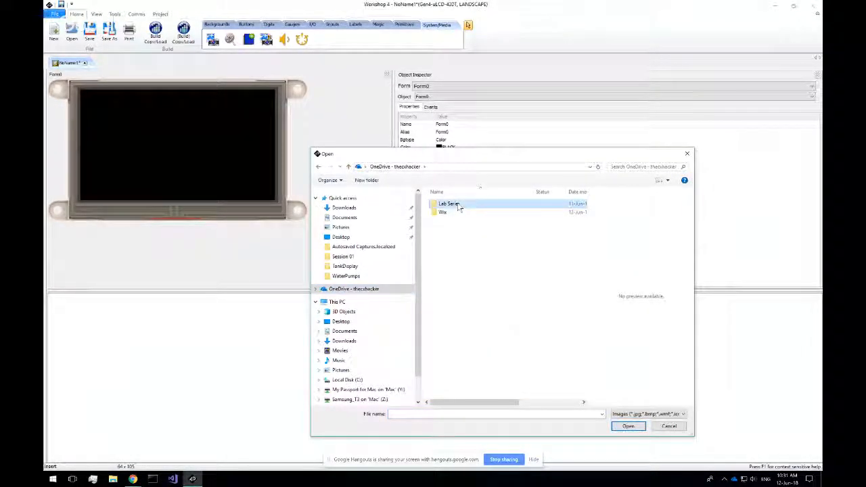
double_click(458, 208)
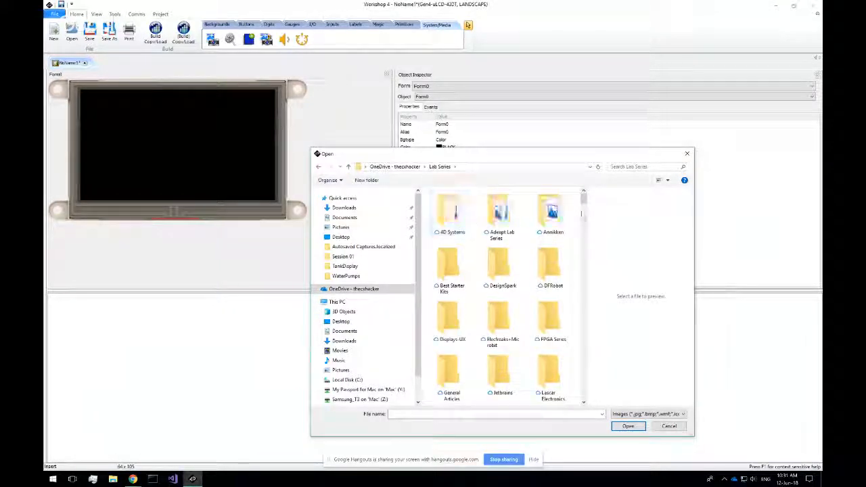
double_click(458, 220)
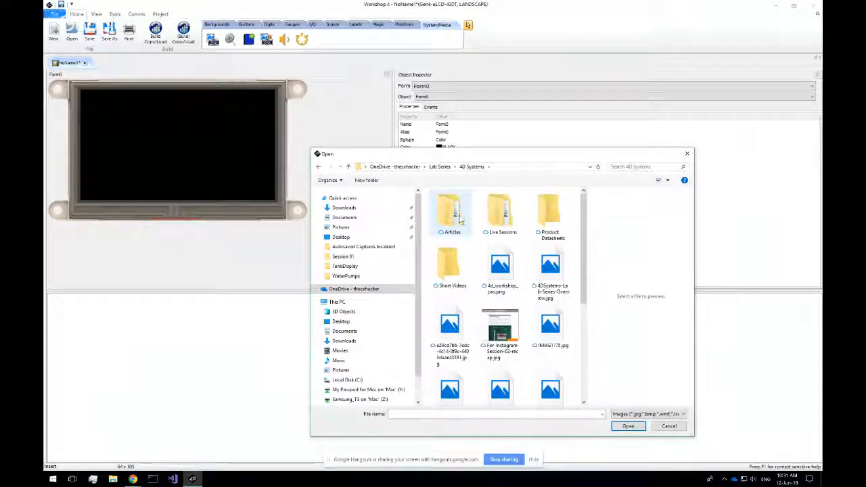
double_click(503, 216)
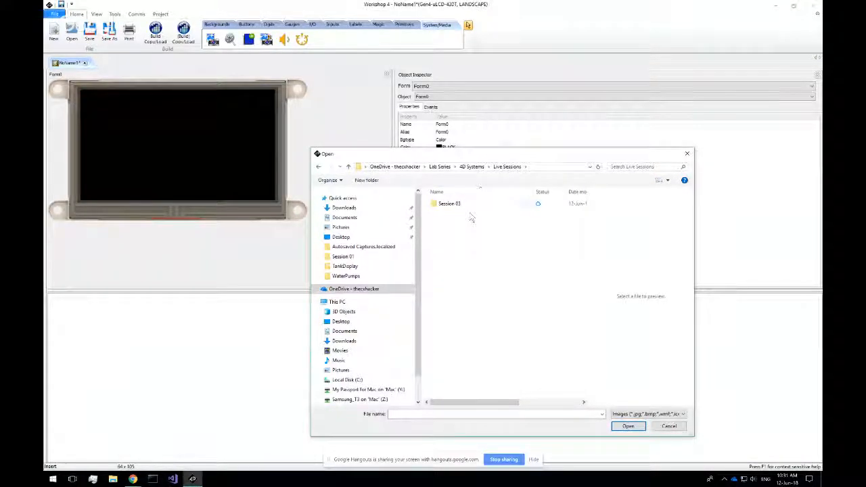
double_click(452, 205)
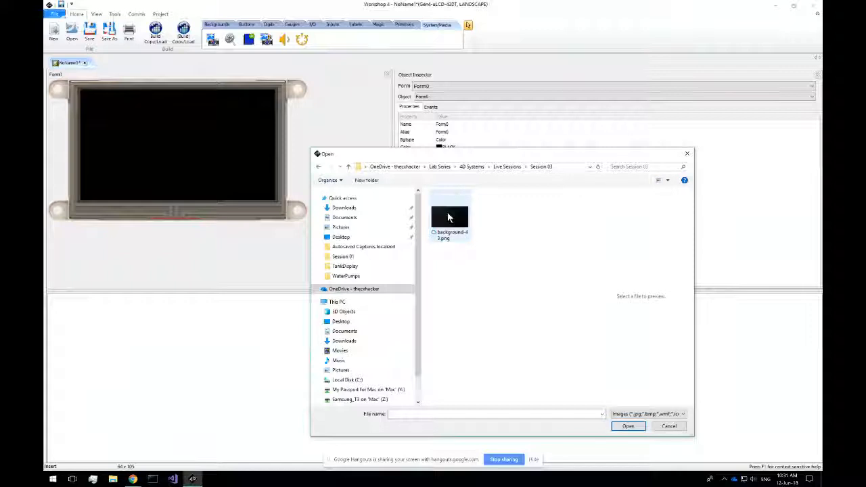
left_click(449, 217)
left_click(629, 427)
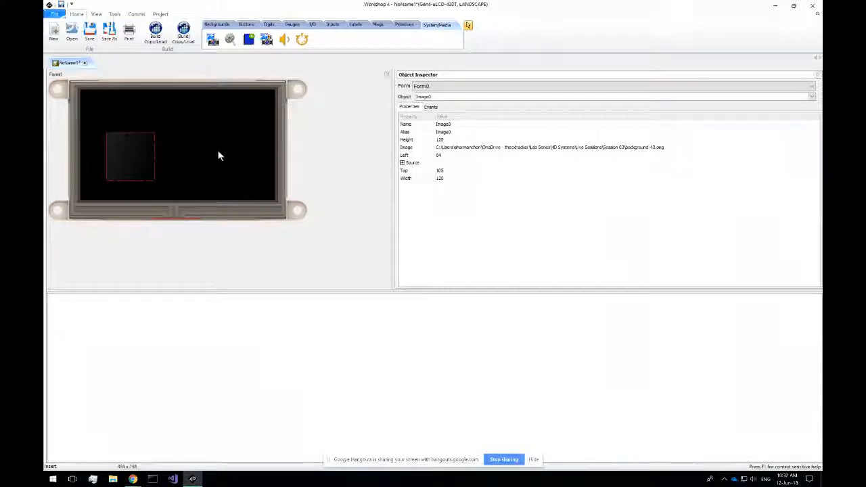
Step: Resize the background image to about 480 by 271 pixels so that it fills the display from edge to edge
left_click(137, 148)
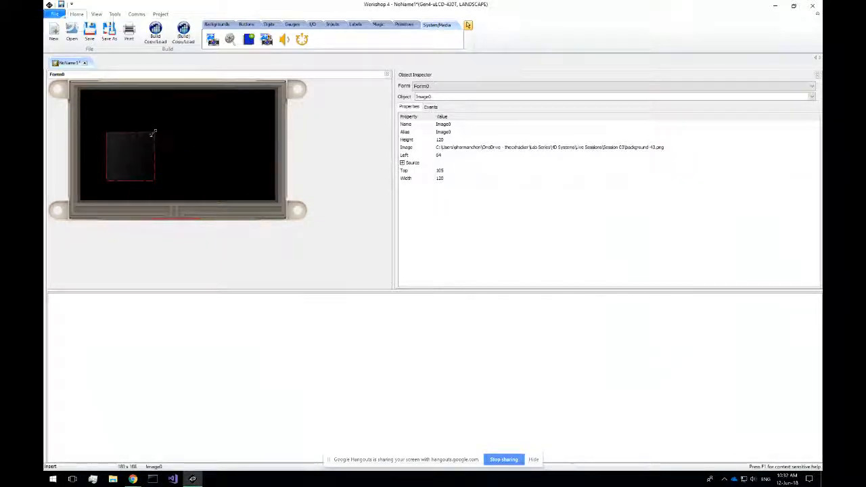
left_click_drag(153, 133, 292, 91)
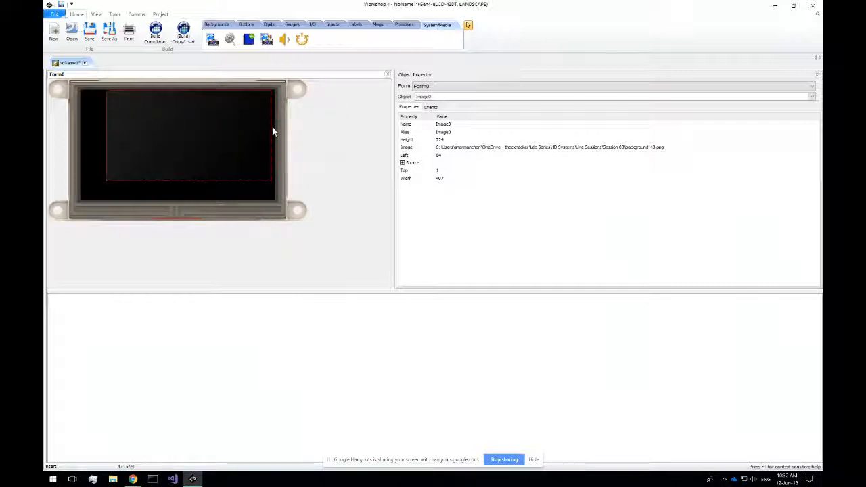
left_click_drag(271, 127, 276, 128)
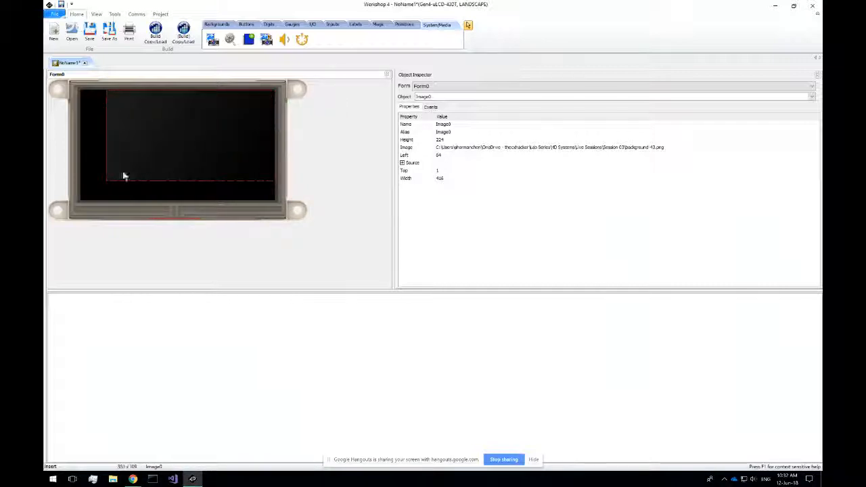
left_click_drag(103, 179, 76, 202)
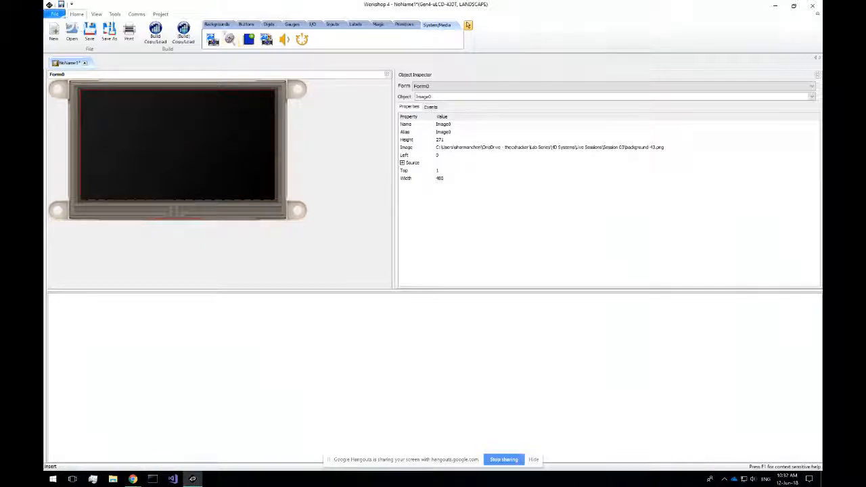
left_click(216, 24)
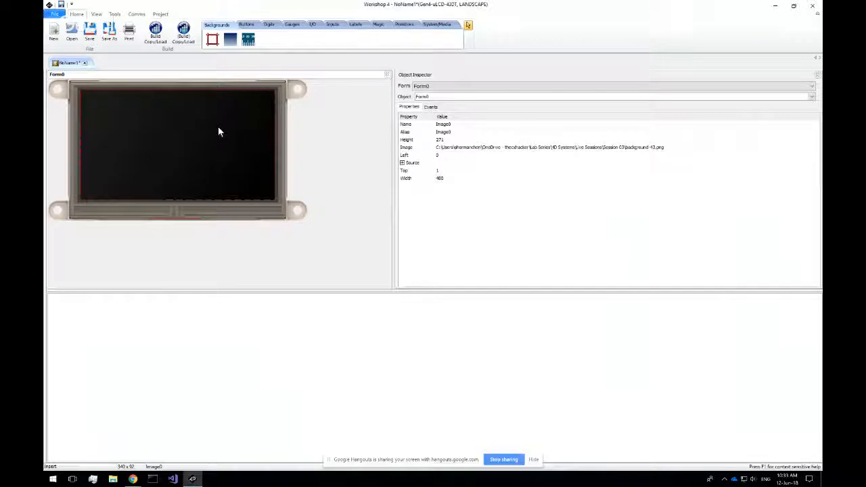
Step: Replace the background image with a gradient object stretched over the whole display at 480 by 272 pixels
key("Delete")
left_click(230, 39)
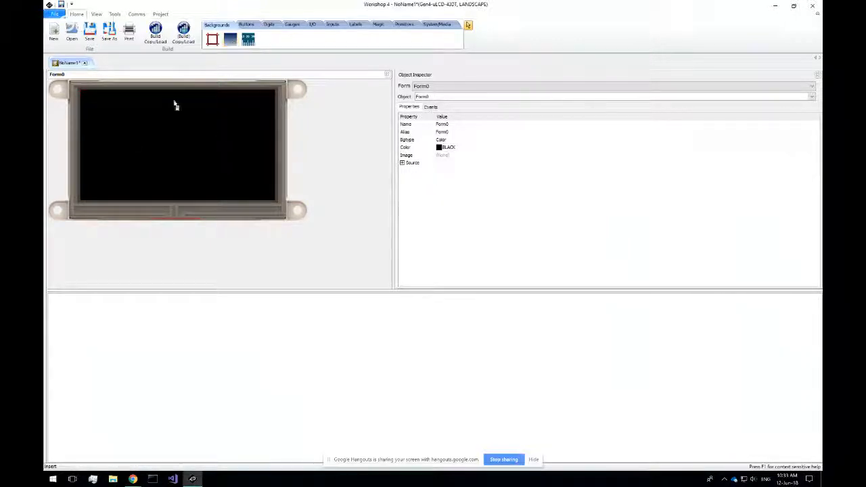
left_click(134, 136)
left_click_drag(147, 148, 93, 100)
left_click_drag(142, 152, 272, 199)
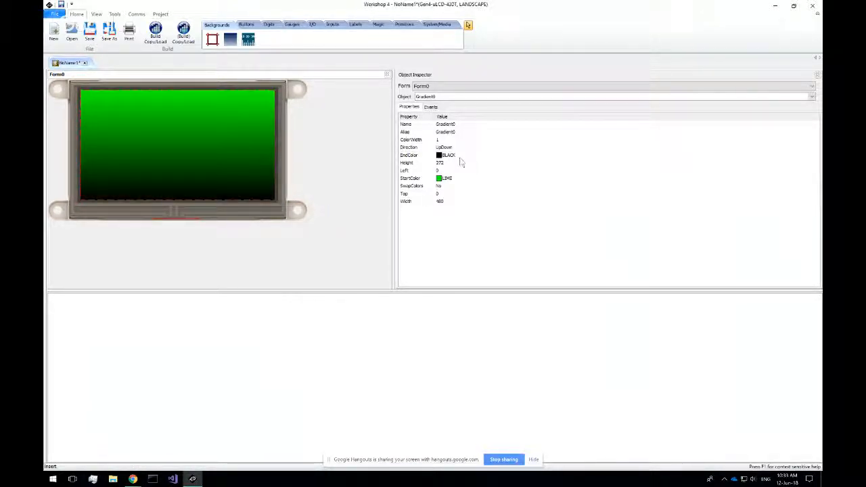
Step: Set the gradient's StartColor to the dark gray 0x505050, keeping black as the end color
left_click(459, 179)
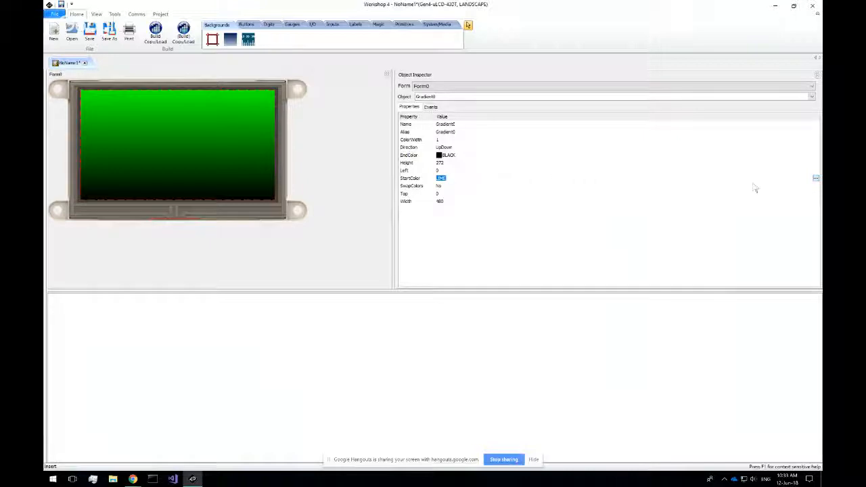
left_click(816, 178)
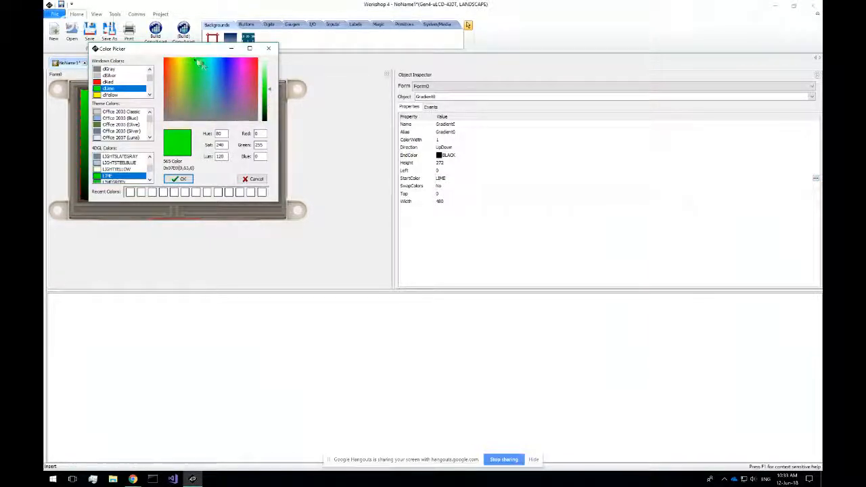
left_click(226, 119)
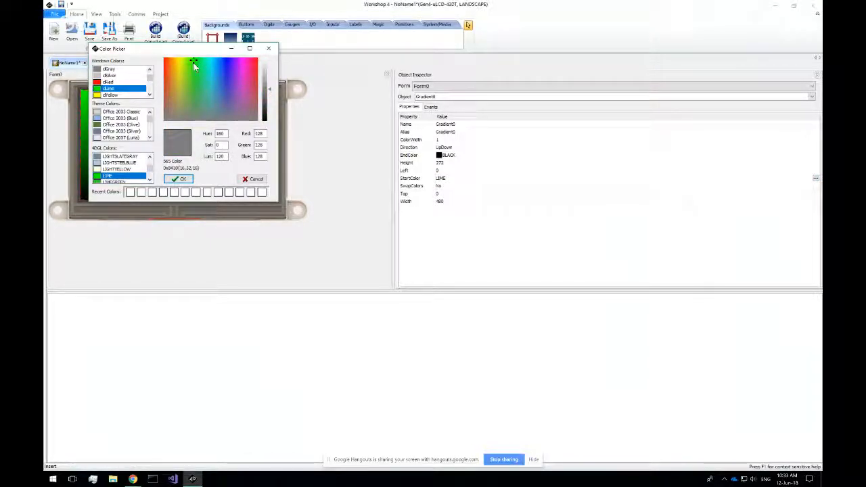
left_click(265, 101)
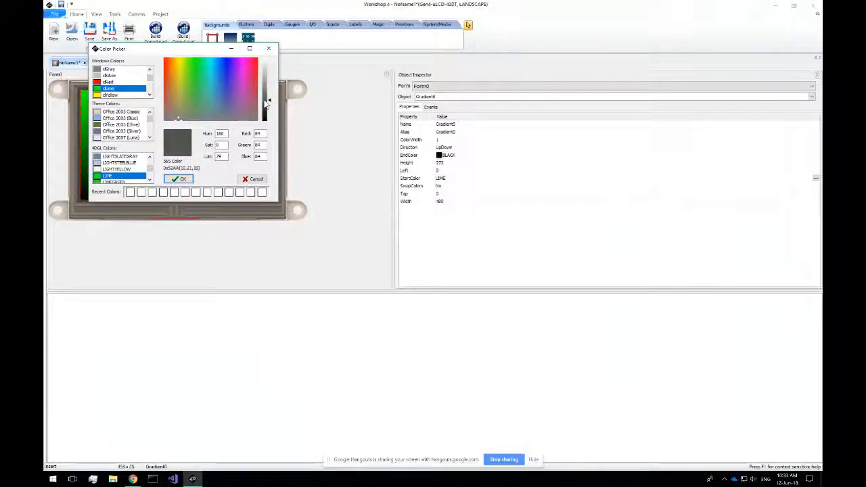
left_click(182, 179)
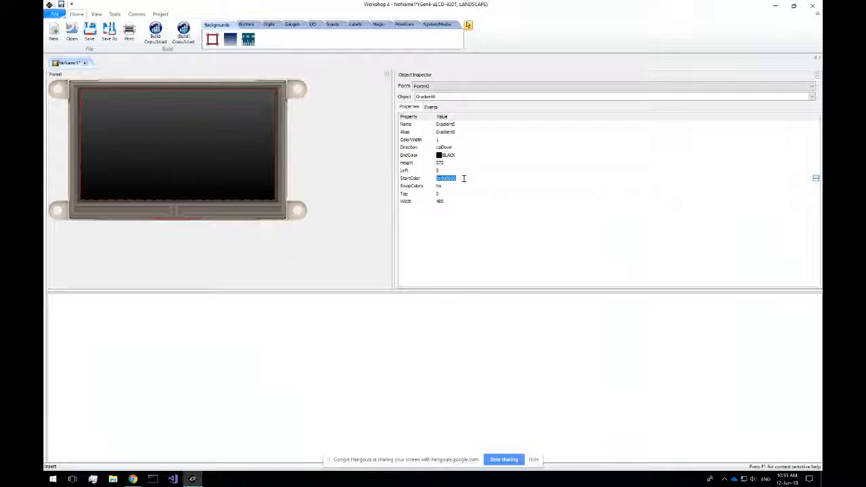
left_click(463, 179)
left_click(816, 179)
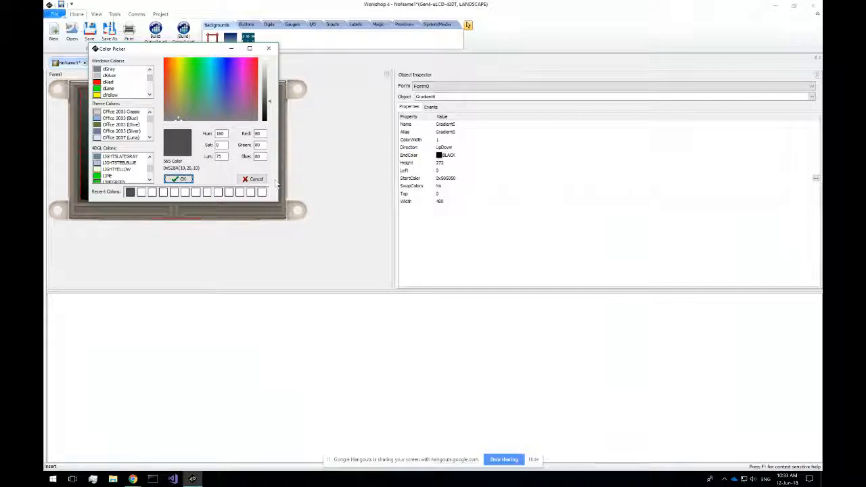
left_click(255, 179)
Step: Set the gradient's SwapColors property to Yes
left_click(594, 185)
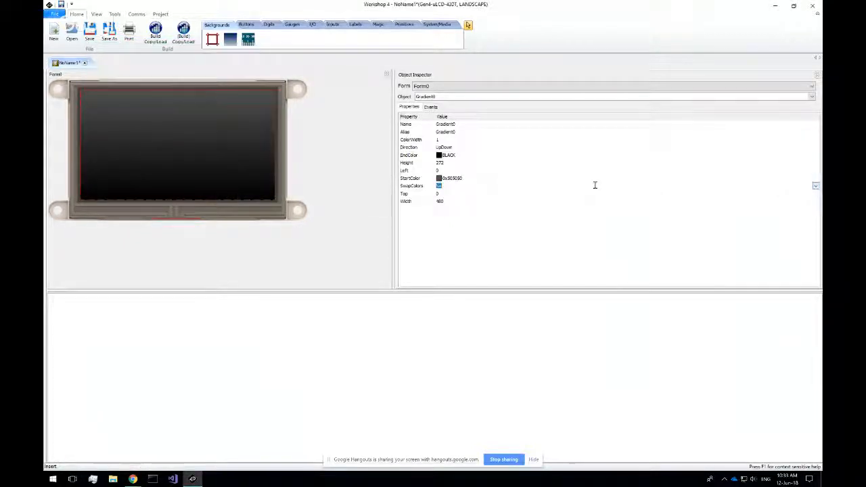
left_click(817, 186)
left_click(458, 197)
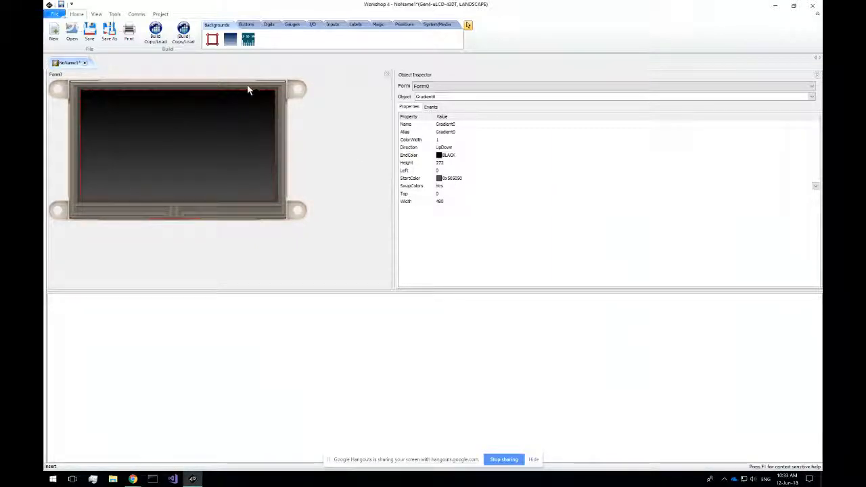
left_click(239, 99)
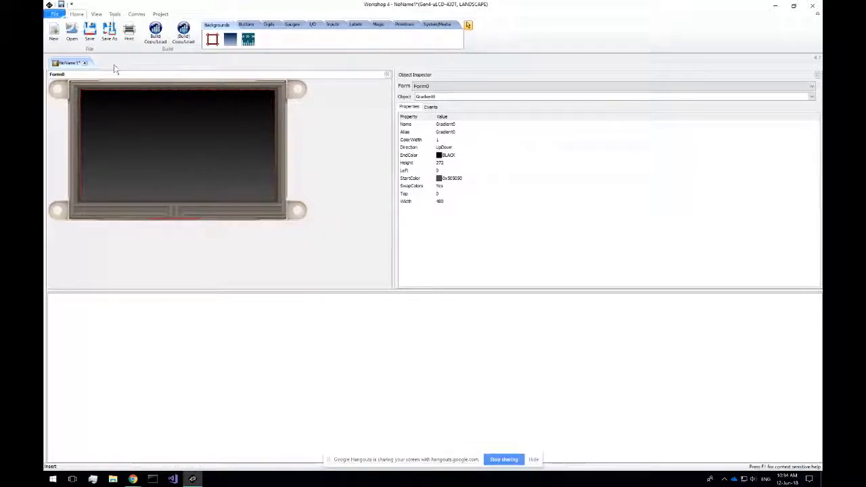
Step: Add a Winbutton to Form0 and move it to the display's lower-left area, at about left 24, top 220
left_click(255, 26)
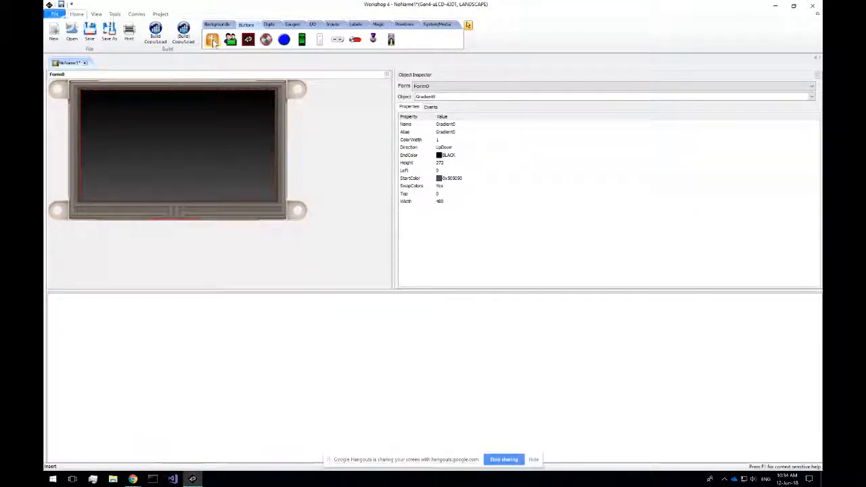
left_click(161, 14)
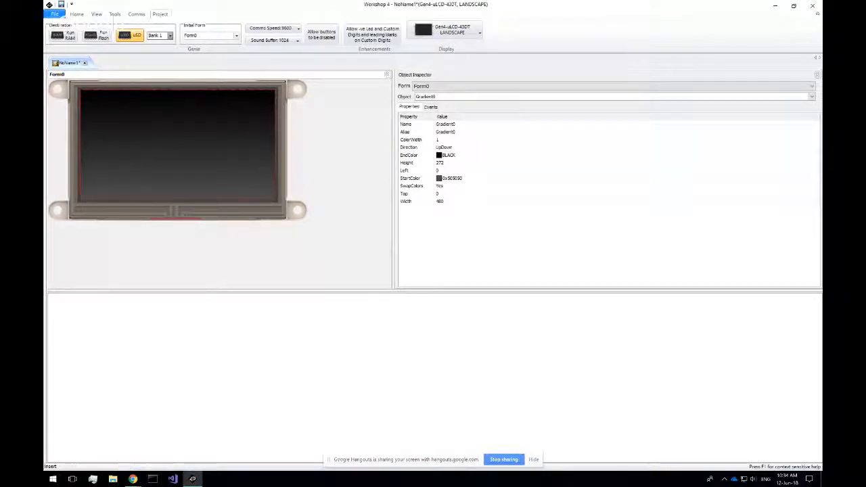
left_click(77, 13)
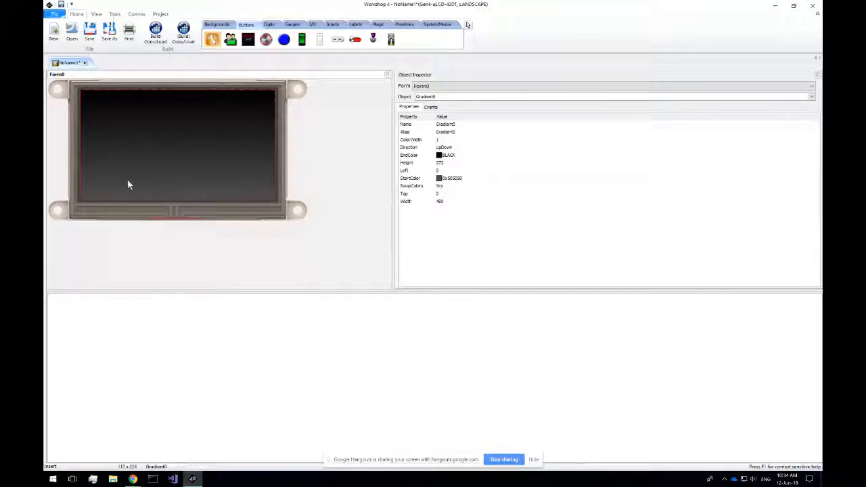
left_click(214, 42)
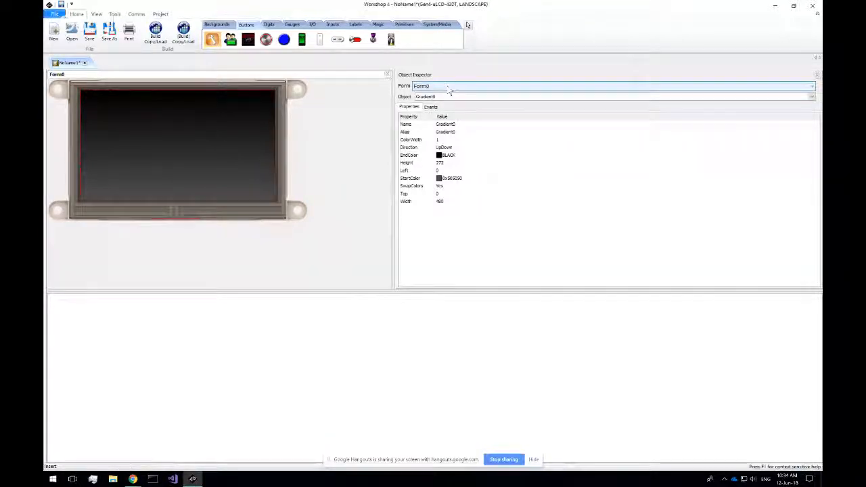
left_click(304, 101)
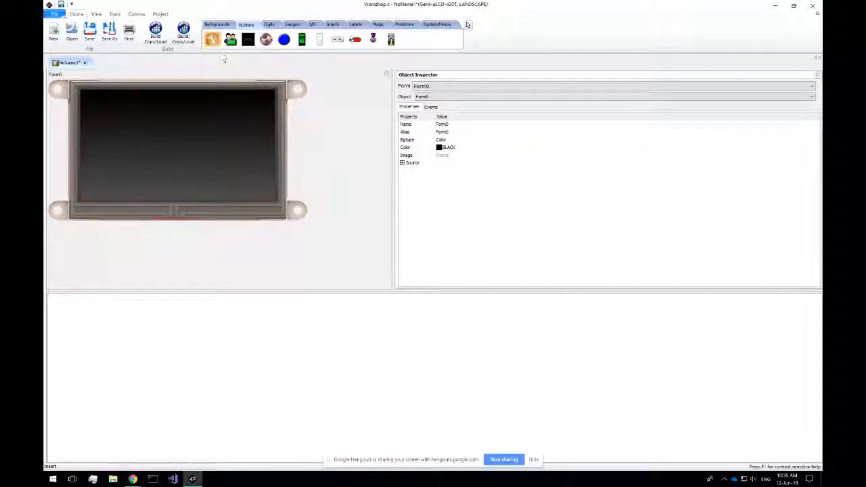
left_click(248, 39)
left_click(216, 152)
left_click(248, 40)
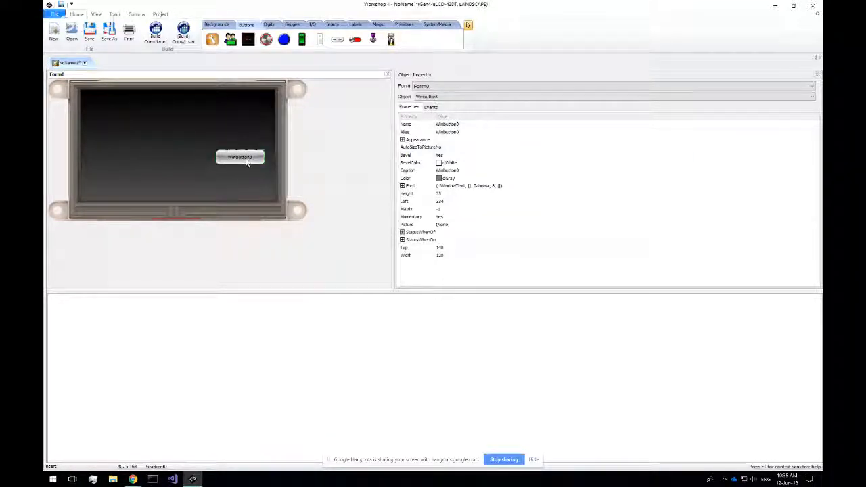
left_click_drag(223, 158, 122, 186)
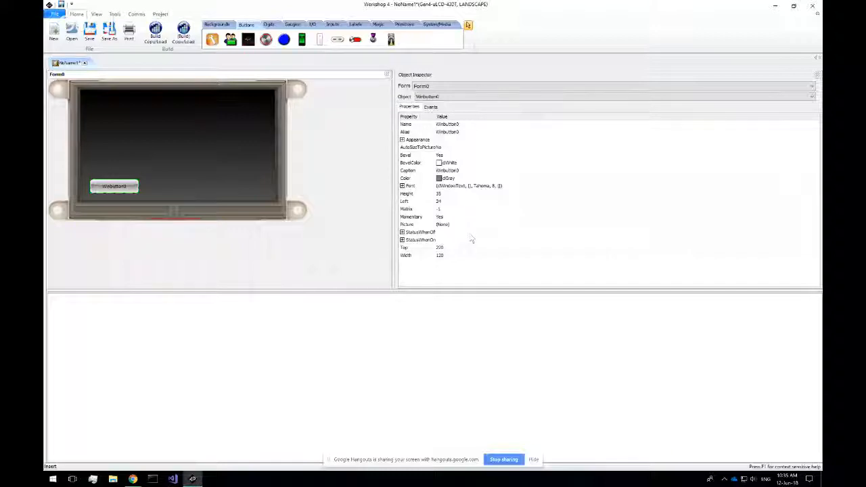
Step: Check the Winbutton's OnChanged event and delete the button from the form
left_click(431, 107)
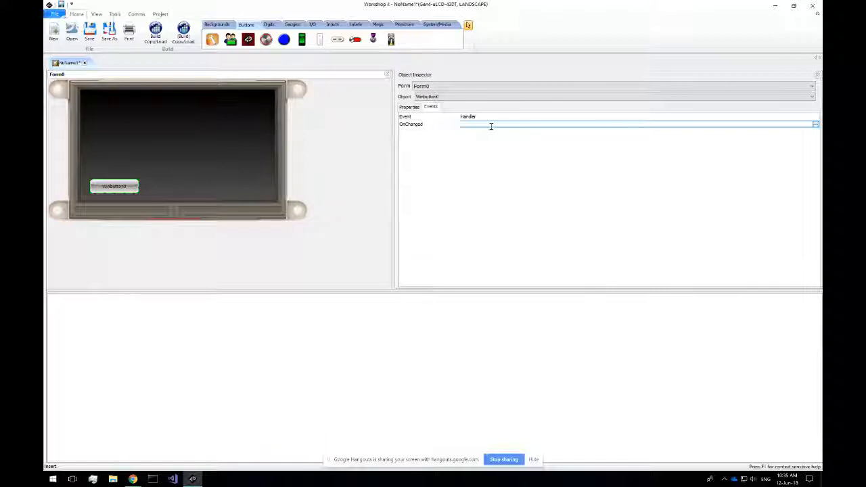
left_click(409, 107)
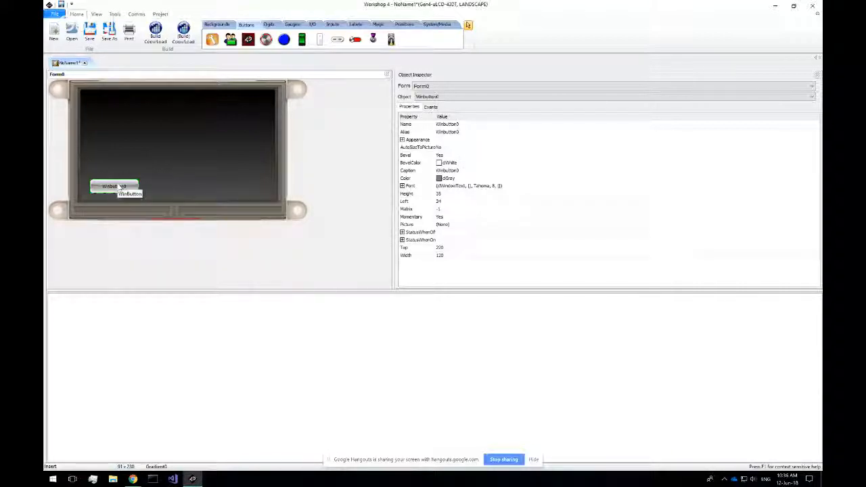
key("Delete")
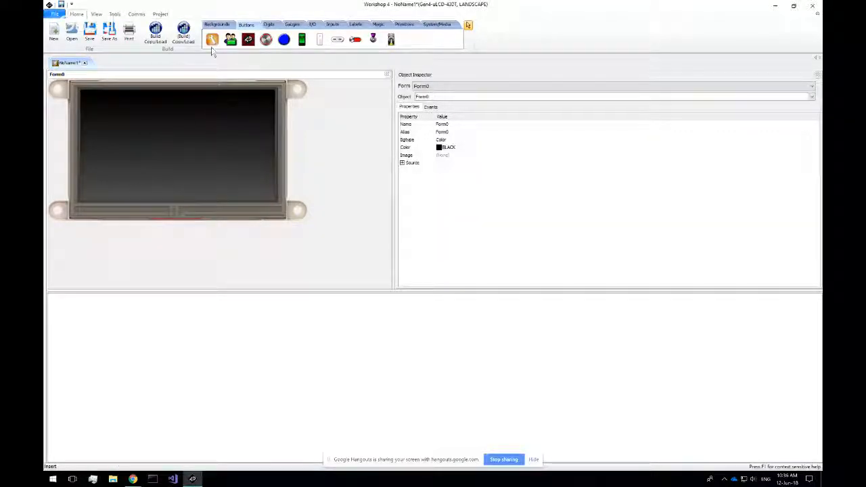
Step: Add a vertical trackbar input to the lower-right area of the display on Form0
left_click(313, 24)
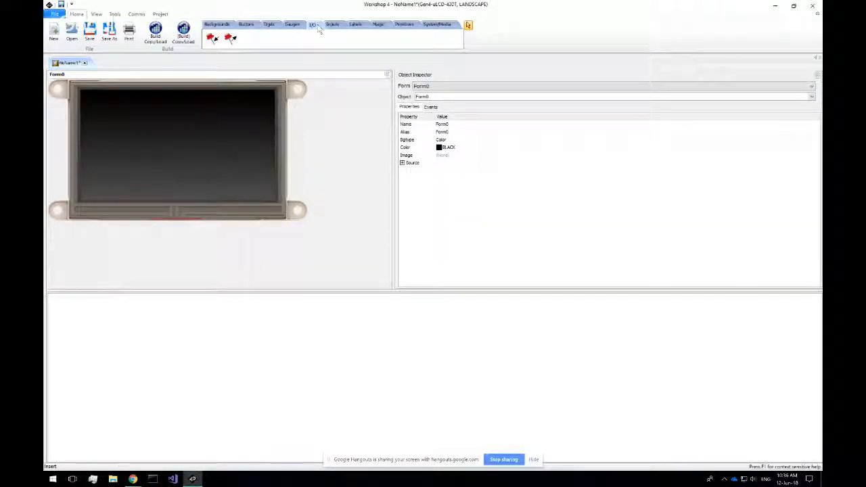
left_click(335, 25)
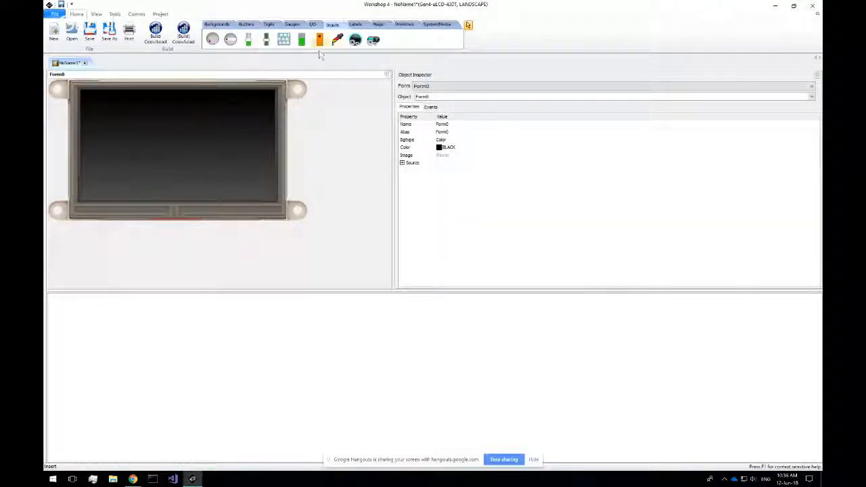
left_click(250, 40)
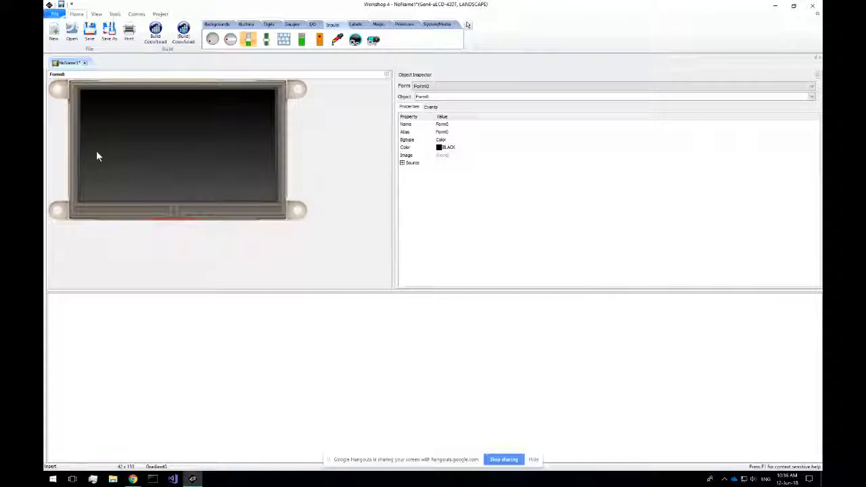
left_click(249, 43)
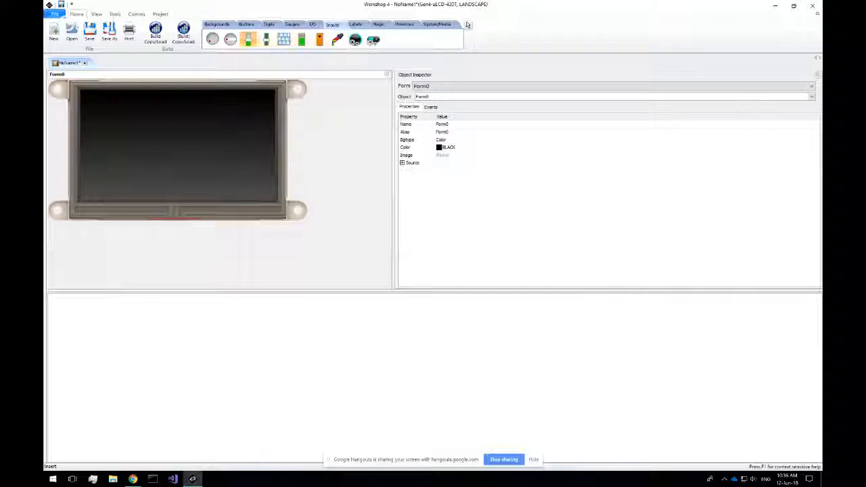
left_click(249, 40)
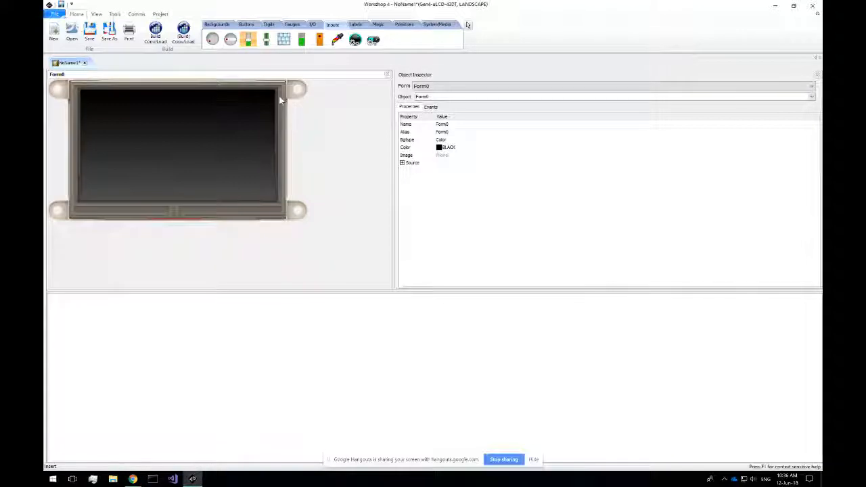
scroll(249, 42, "down", 2)
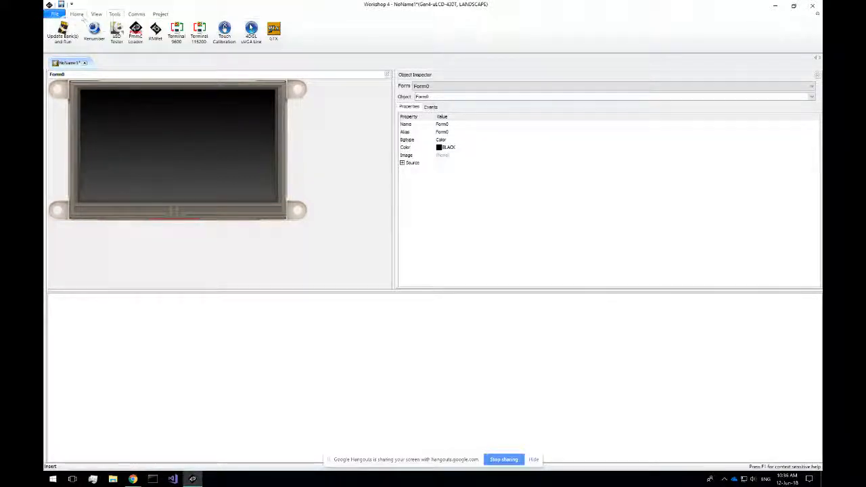
left_click(78, 14)
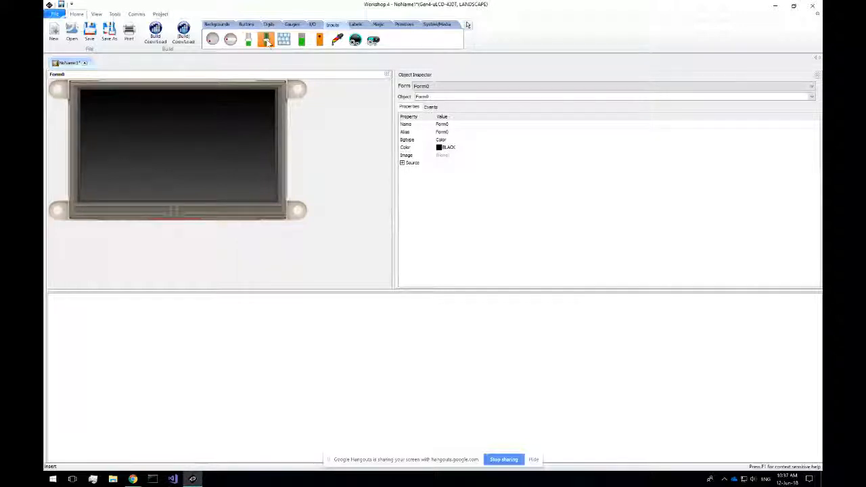
left_click(268, 43)
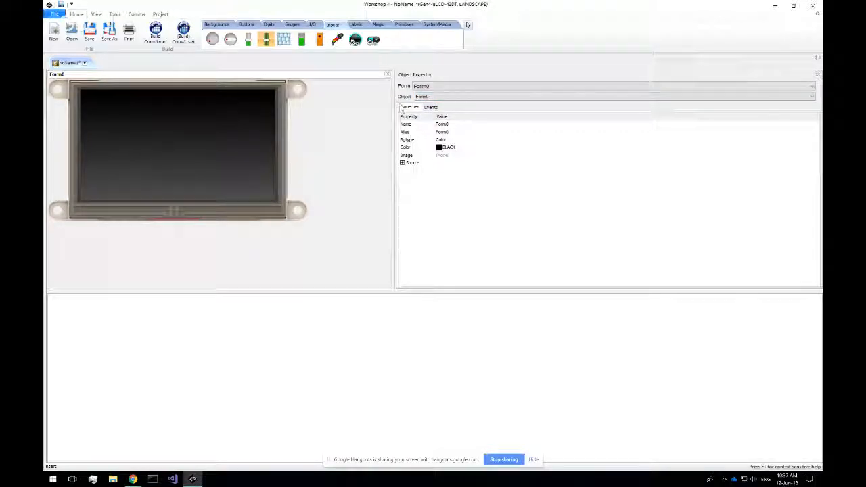
left_click(248, 147)
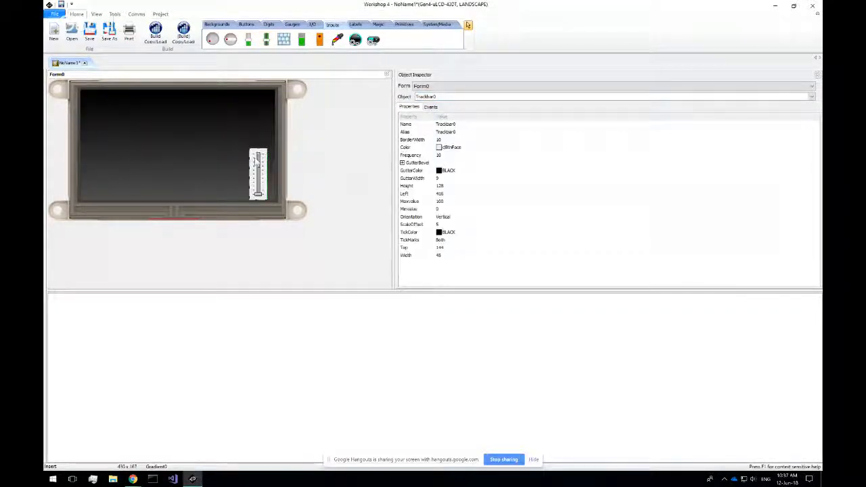
Step: Move the trackbar to the display's left side, at about left 20, top 18, and enlarge it to about 59 by 234 pixels
left_click_drag(251, 157, 112, 100)
left_click(105, 146)
left_click_drag(113, 101, 112, 102)
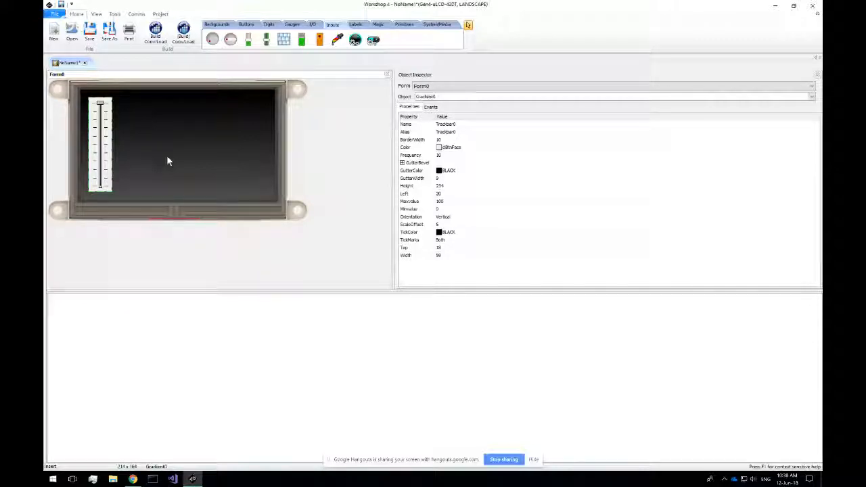
Step: Add a meter gauge to the lower-right part of the display, at about left 235, top 155
left_click(168, 161)
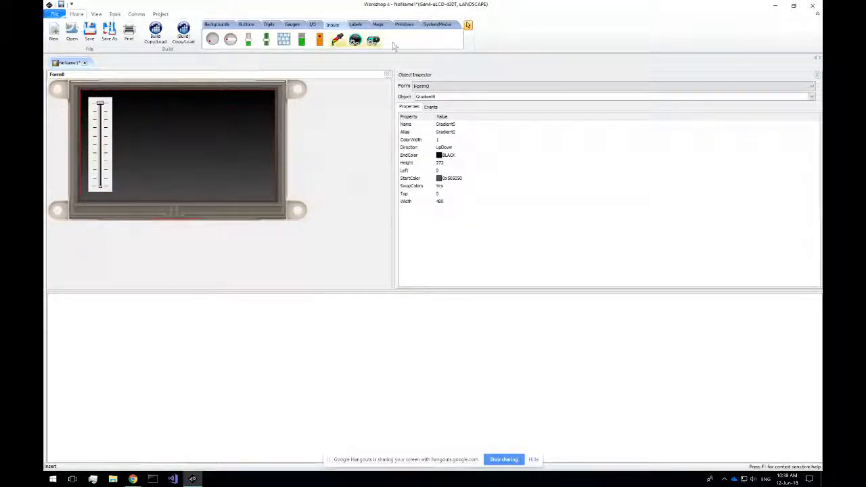
left_click(292, 24)
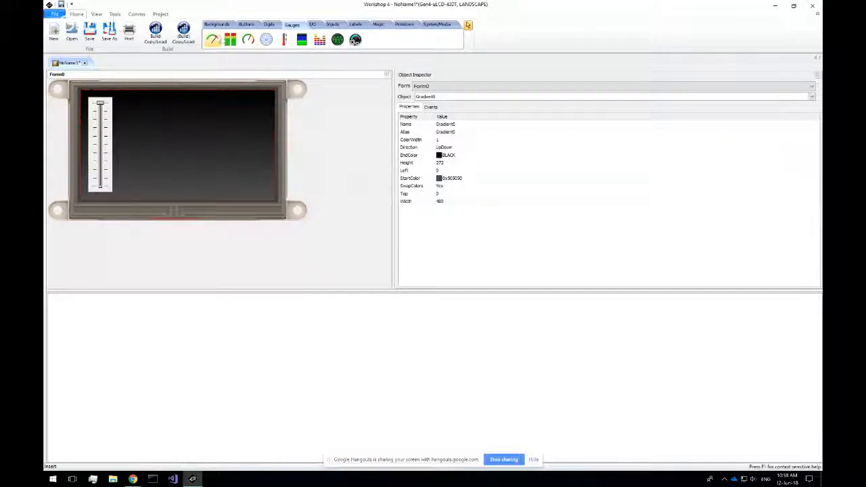
left_click_drag(178, 156, 176, 153)
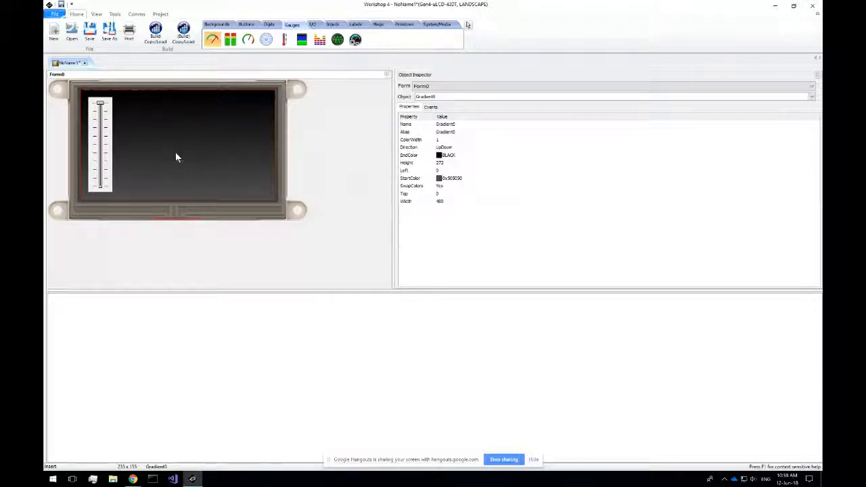
left_click(176, 154)
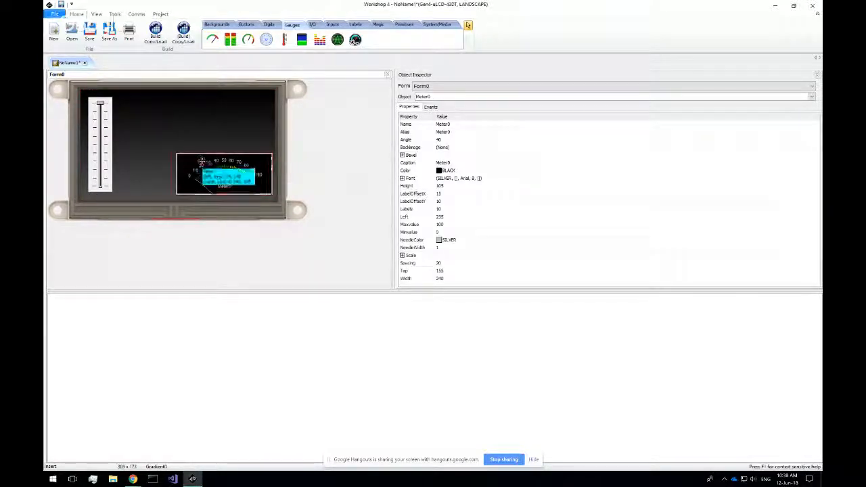
Step: Enlarge the meter gauge to about 362 by 148 pixels, at about left 102, top 105
left_click_drag(201, 163, 122, 138)
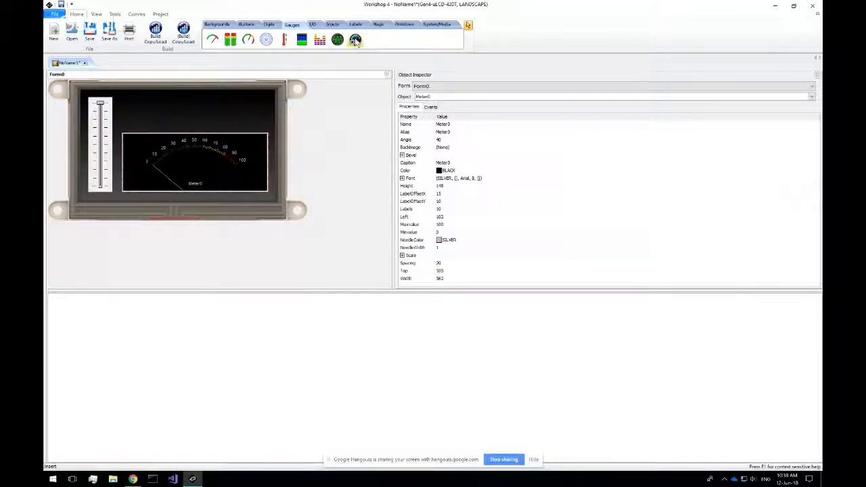
Step: Add an LED digits display above the meter, at about left 184, top 20, and size it to about 275 by 70 pixels
left_click(269, 26)
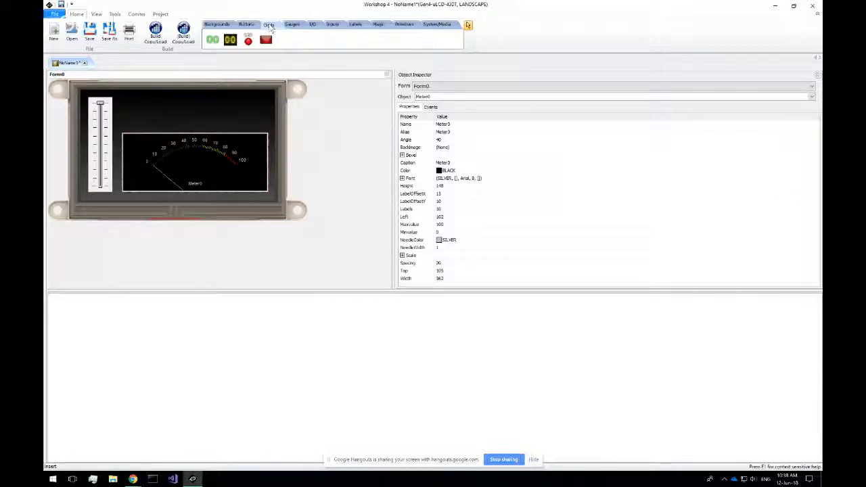
left_click(213, 41)
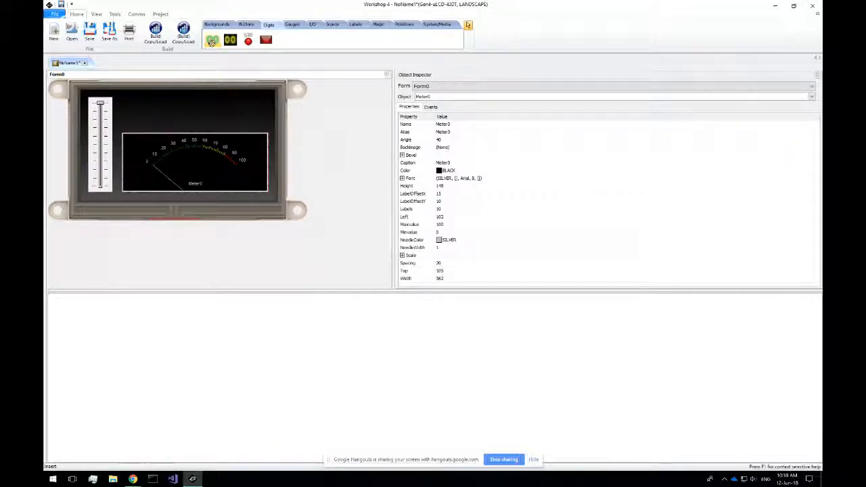
left_click(137, 108)
left_click_drag(138, 107, 124, 99)
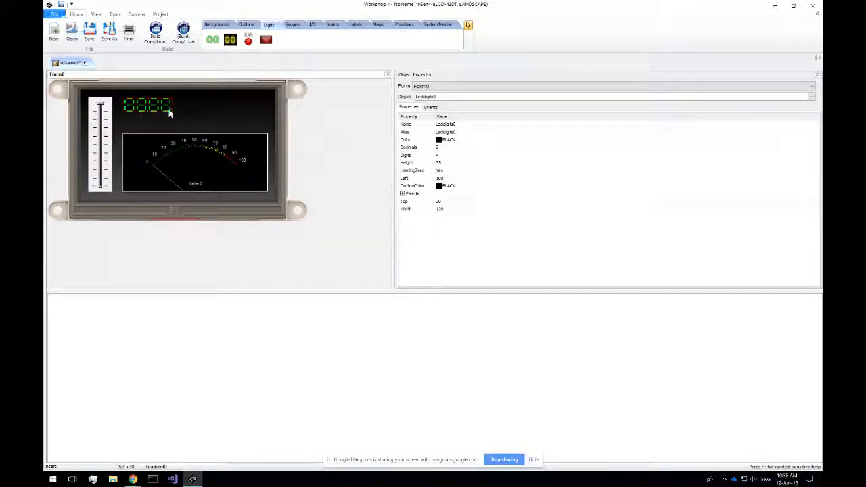
left_click_drag(173, 111, 267, 127)
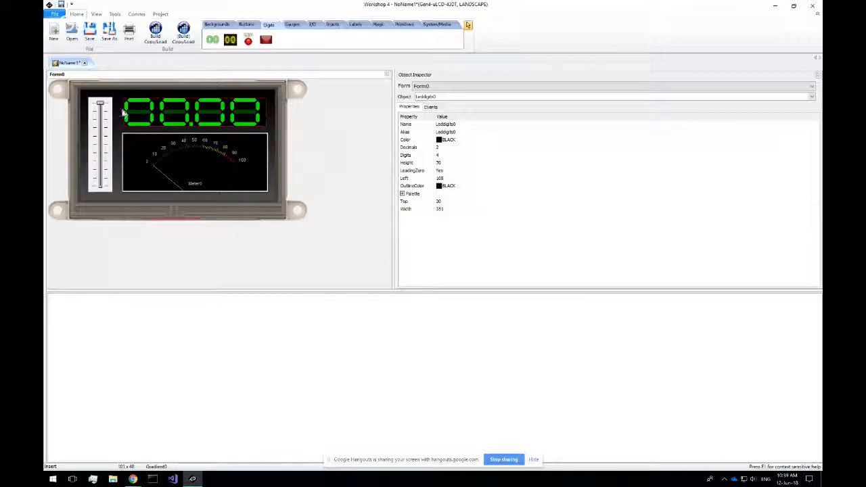
left_click_drag(124, 109, 156, 107)
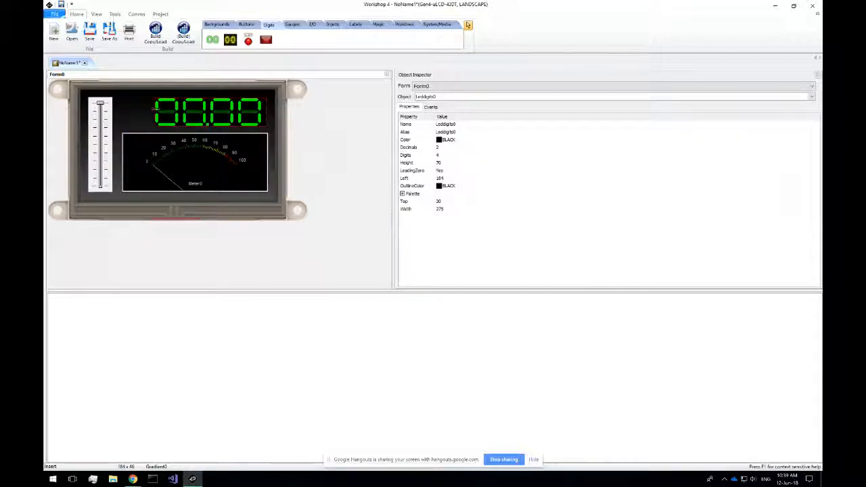
left_click(160, 111)
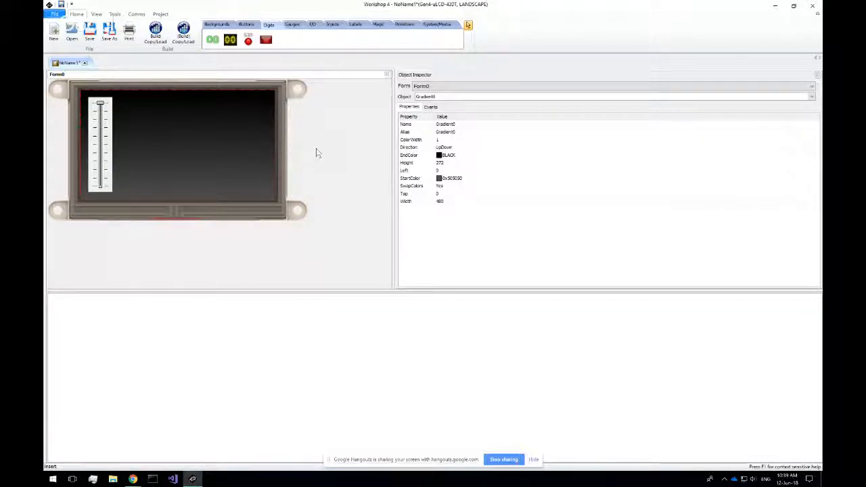
Step: Bring the hidden LED digits and meter back in front of the gradient by selecting each object, and select Form0
left_click(109, 138)
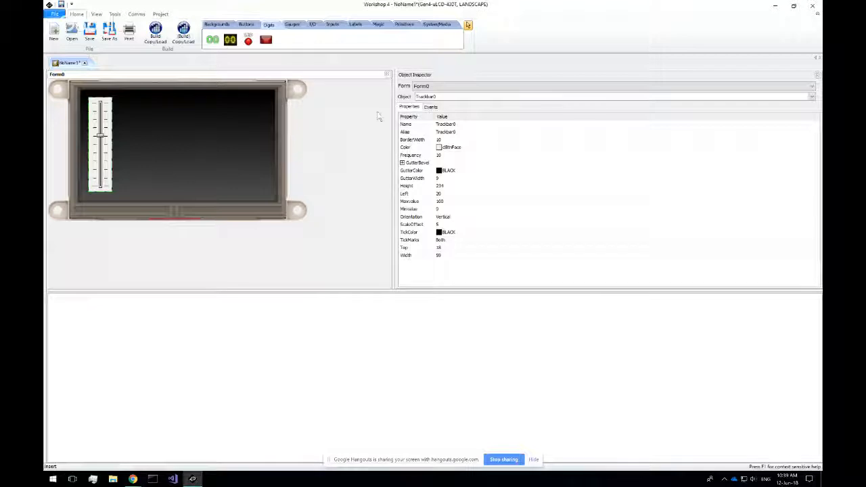
left_click(433, 97)
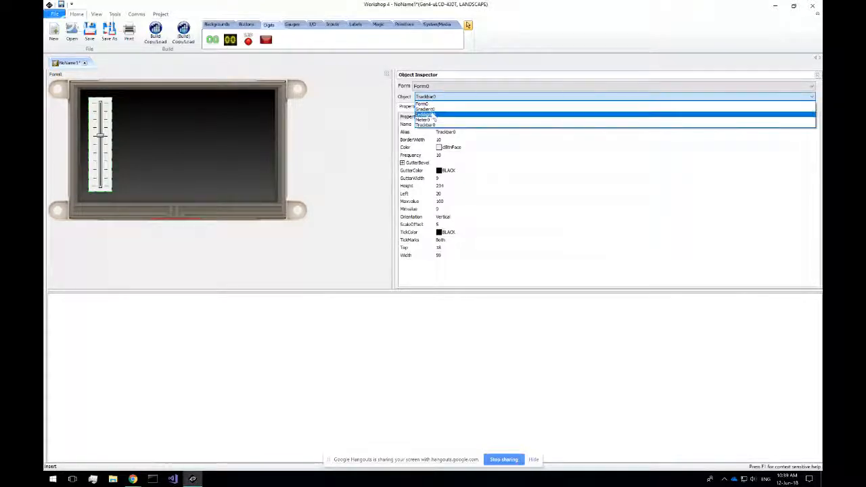
left_click(432, 114)
left_click(433, 97)
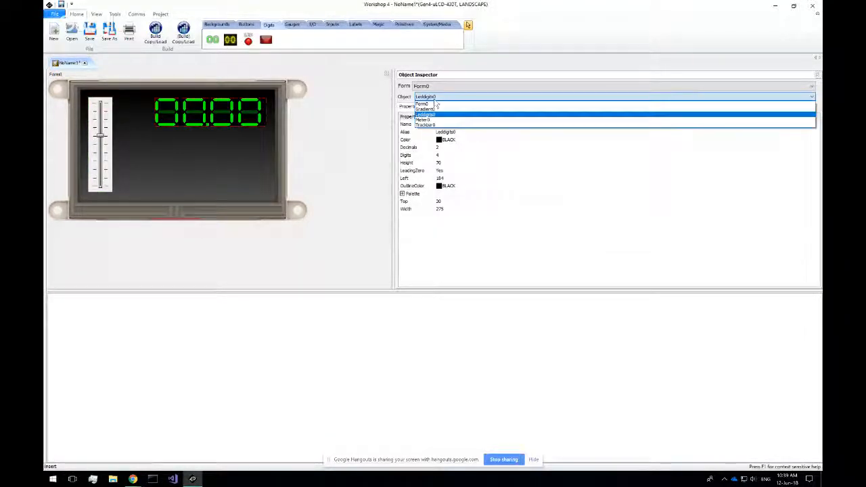
left_click(432, 121)
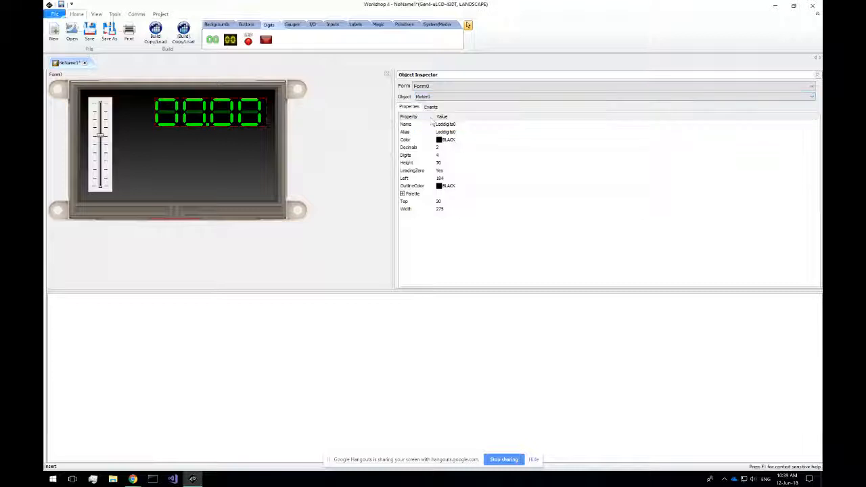
left_click(434, 87)
left_click(419, 94)
left_click(433, 97)
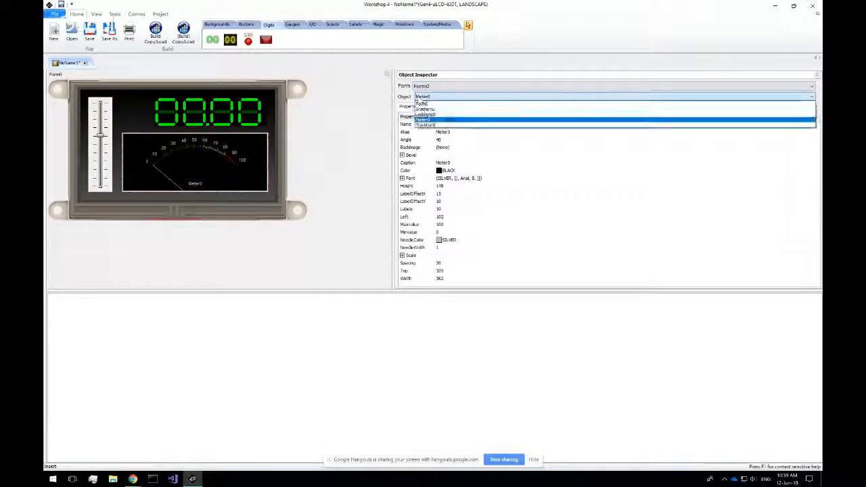
left_click(421, 103)
left_click(433, 96)
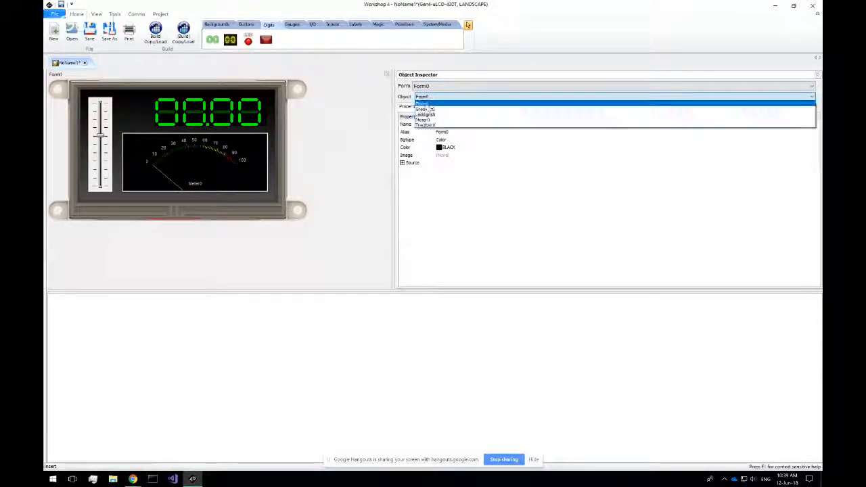
left_click(323, 135)
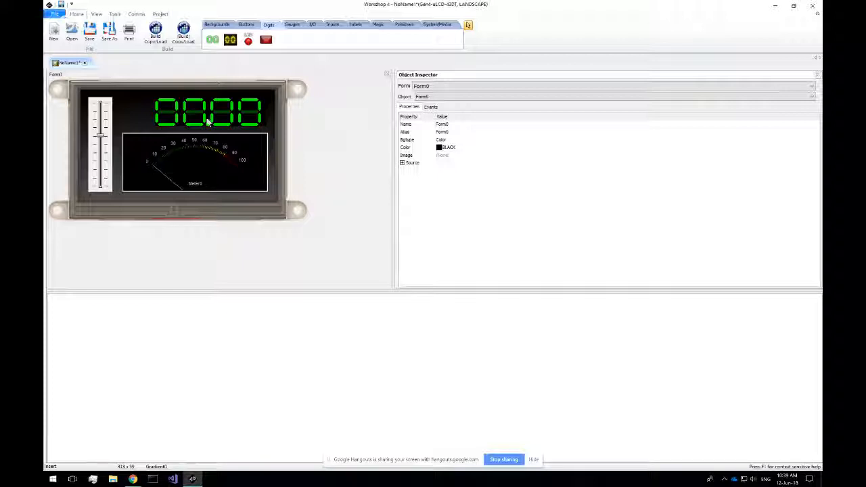
Step: Assign Meter0Set as the handler of the trackbar's OnChanging event
left_click(105, 130)
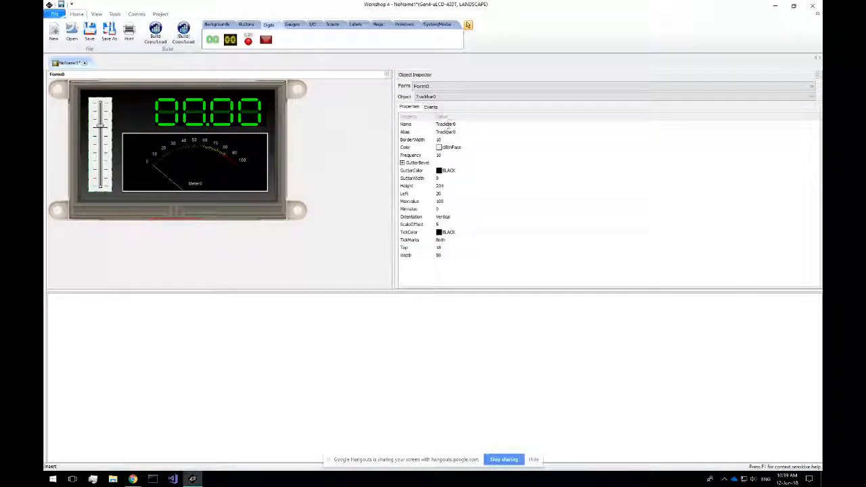
left_click(430, 107)
left_click(487, 126)
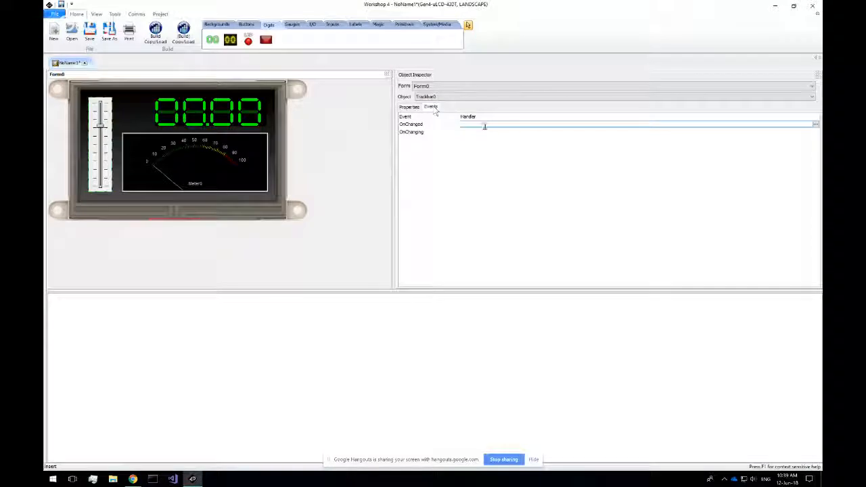
left_click(488, 133)
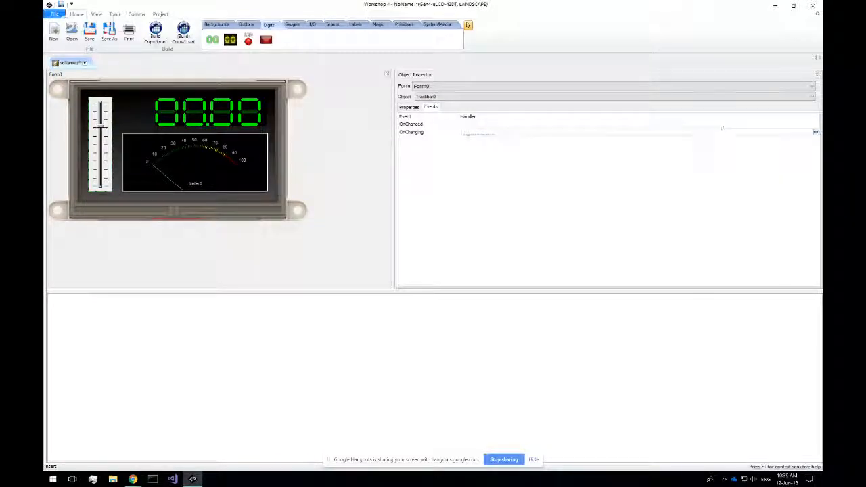
left_click(816, 132)
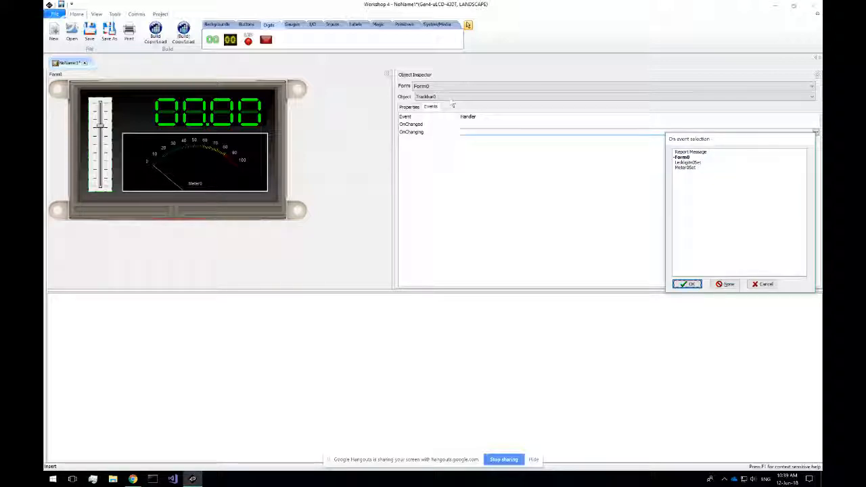
left_click(697, 167)
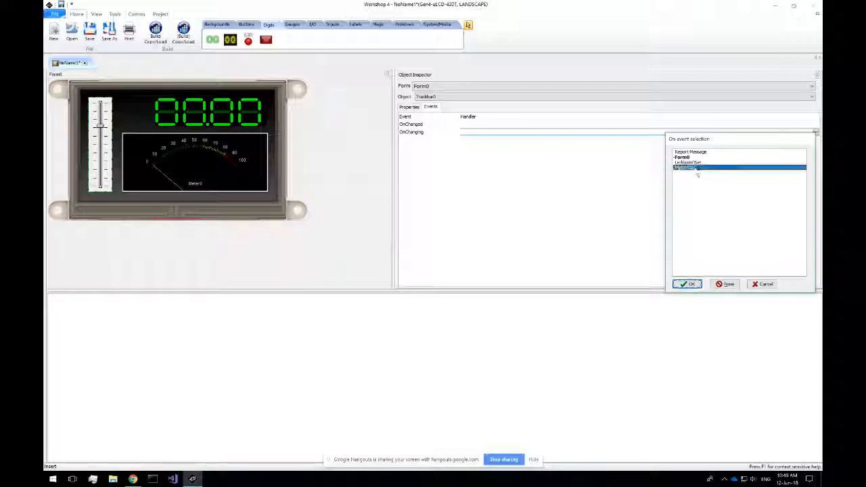
left_click(692, 285)
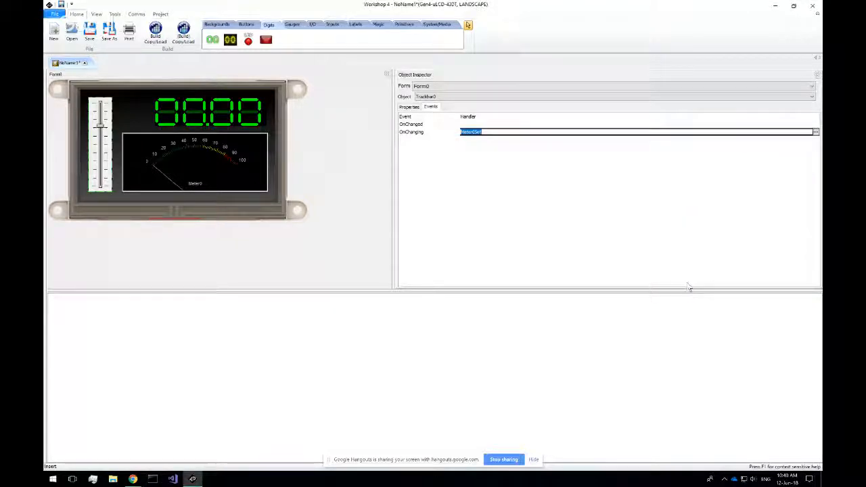
Step: Try Leddigits0Set as the handler of the trackbar's OnChanged event, and clear that handler again
left_click(499, 131)
left_click(499, 124)
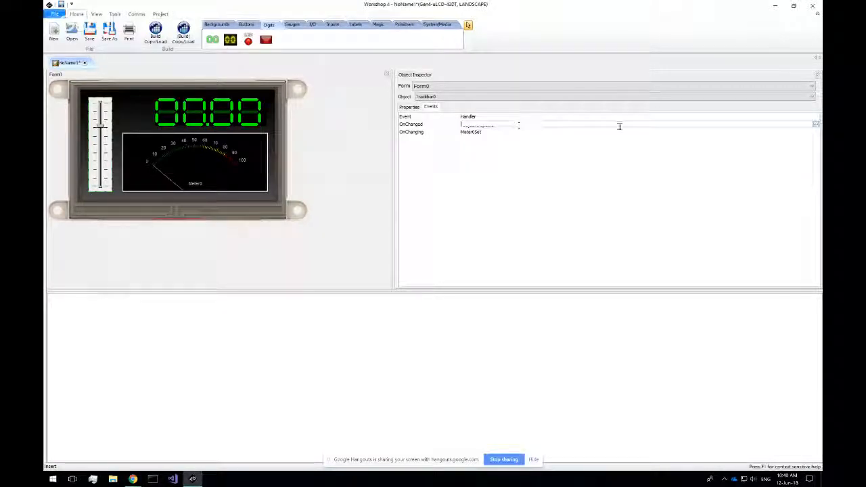
left_click(815, 125)
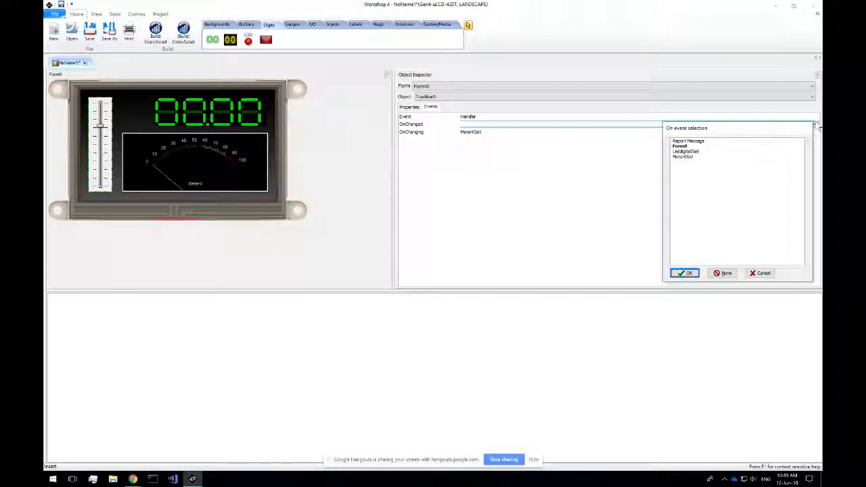
left_click(689, 152)
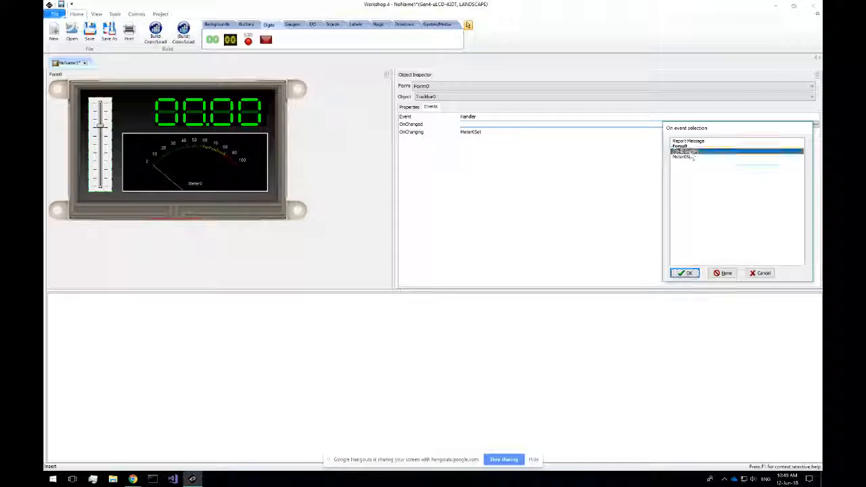
left_click(685, 273)
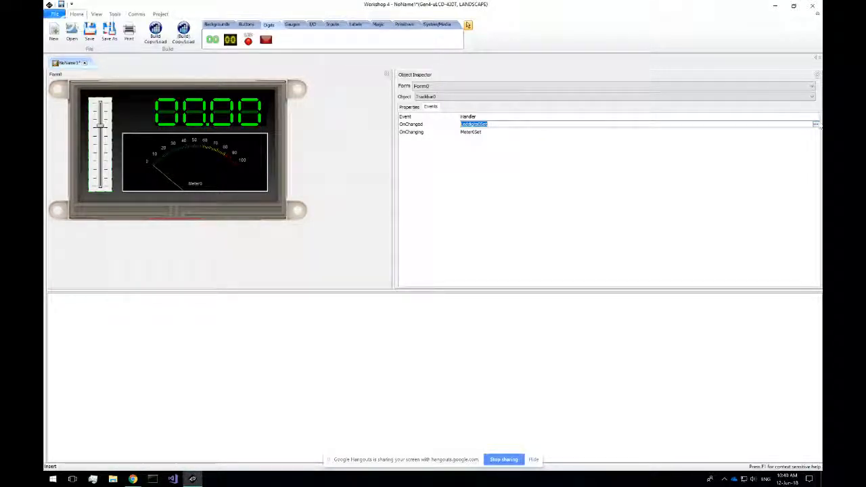
left_click(816, 125)
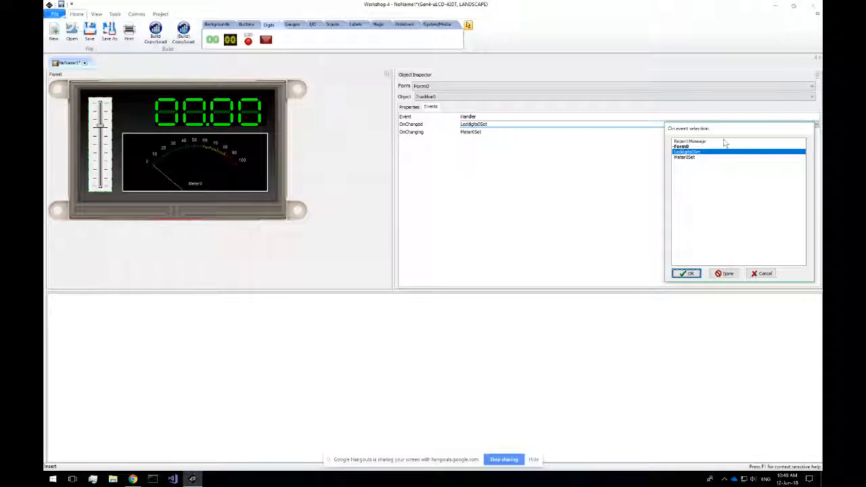
left_click(724, 273)
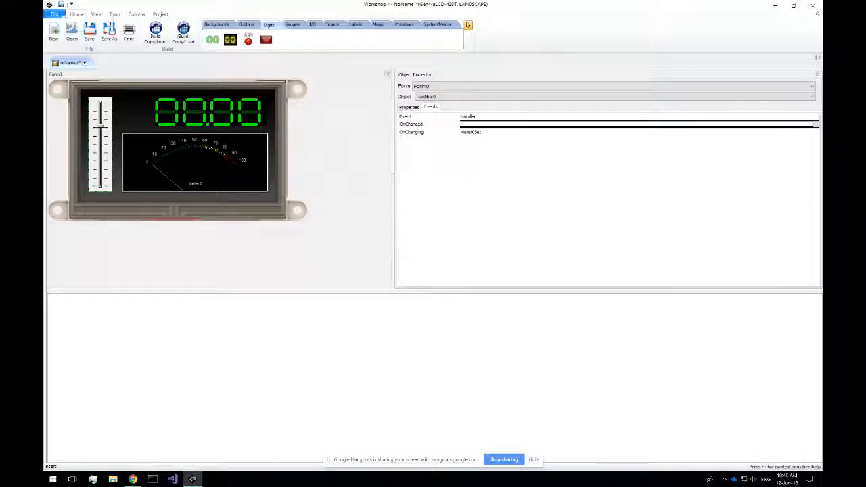
Step: Assign Leddigits0Set as the handler of the meter's OnChanged event
left_click(213, 158)
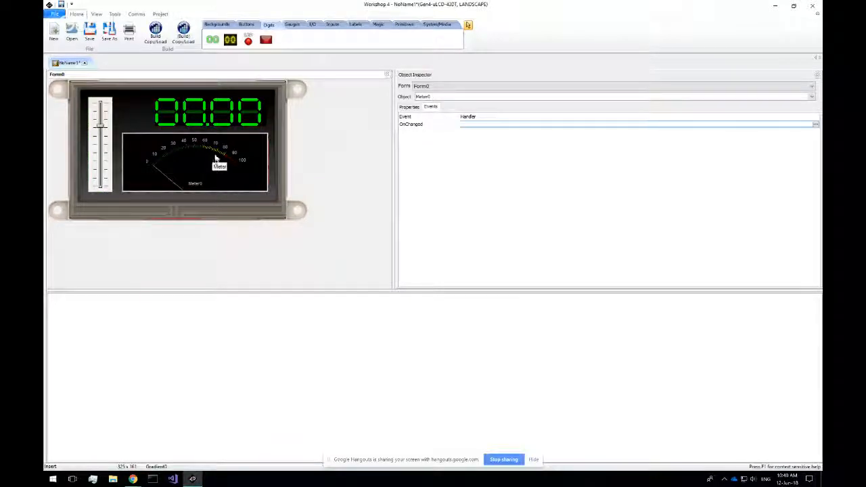
left_click(816, 125)
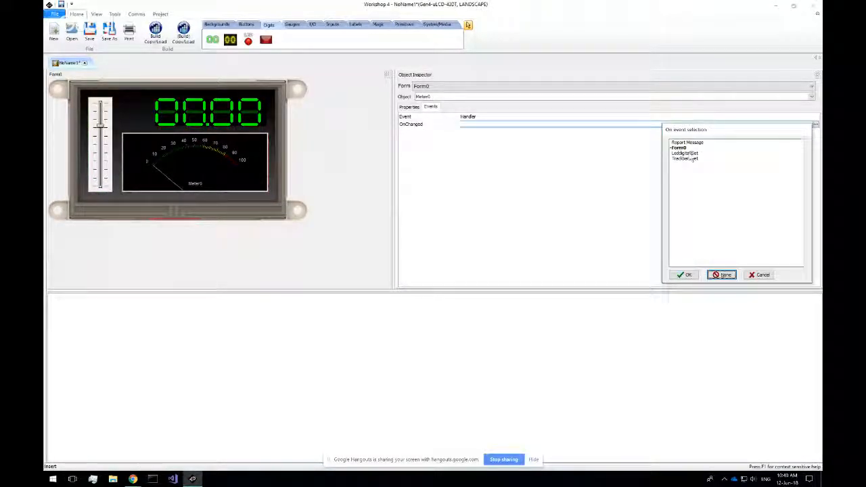
left_click(686, 153)
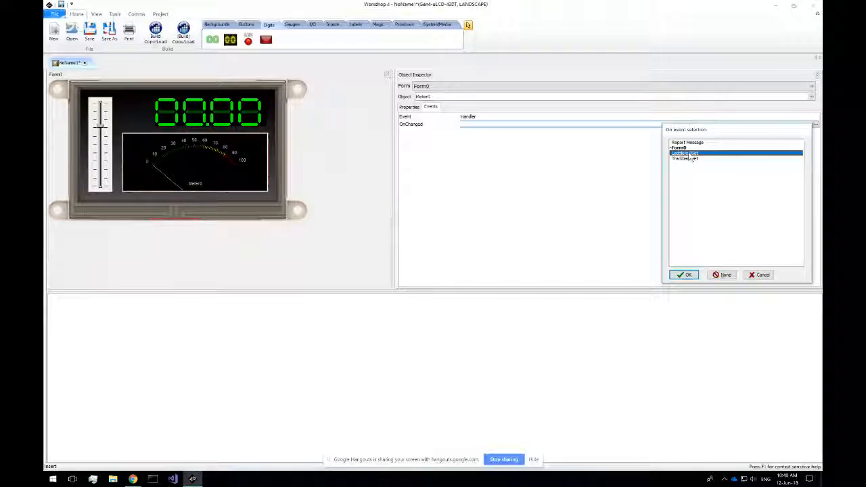
left_click(684, 275)
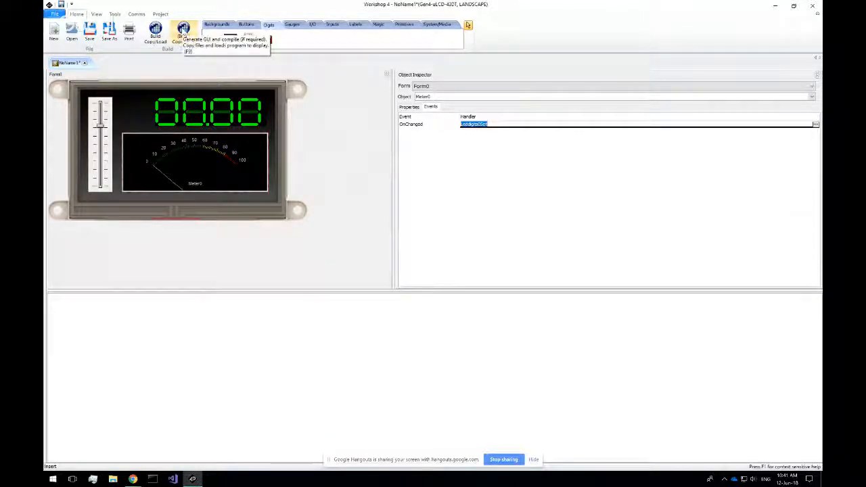
Step: Set the project's destination to Run Flash with Bank 0
left_click(160, 13)
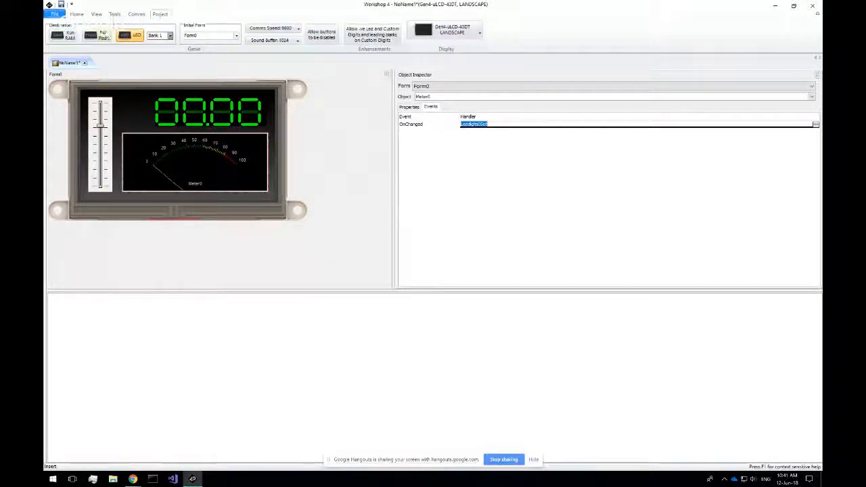
left_click(76, 14)
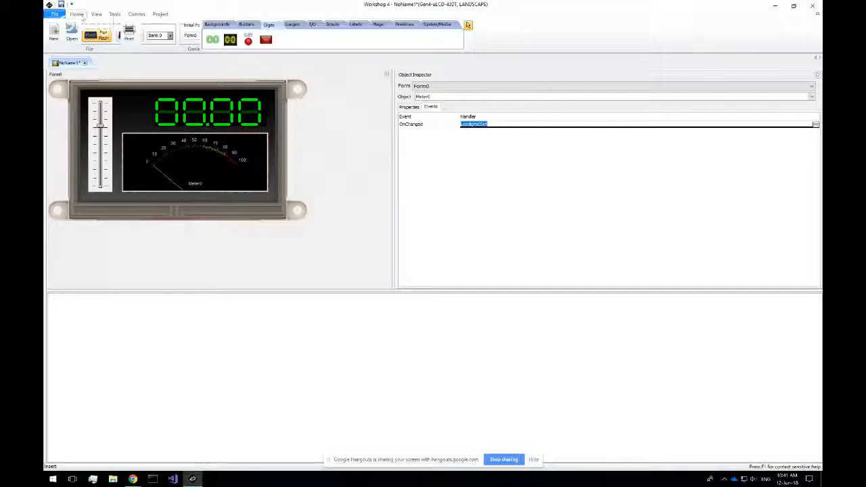
Step: Start the build and copy/load, saving the project as ViSiGenieTutorial.4DGenie in the 4dsystems_workspace folder under Documents
left_click(184, 30)
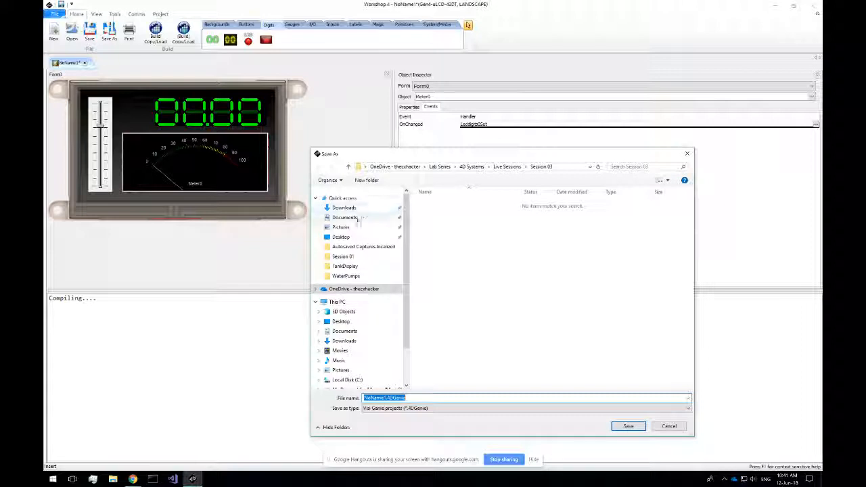
left_click(358, 218)
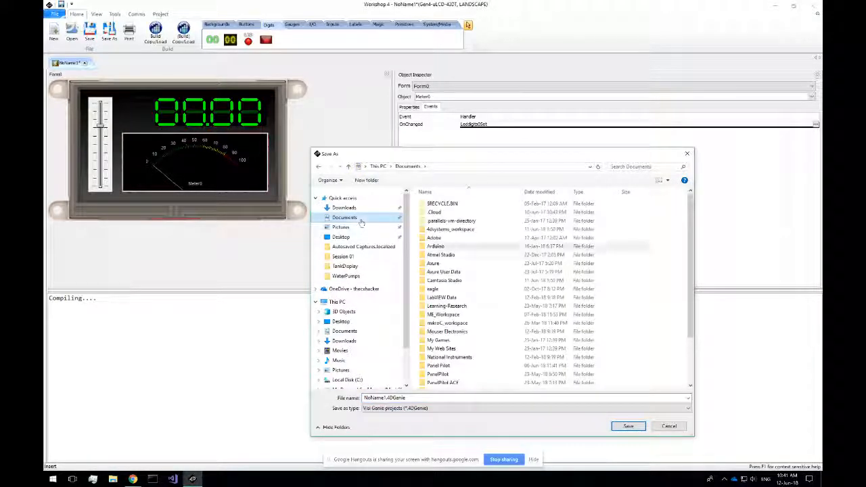
double_click(451, 230)
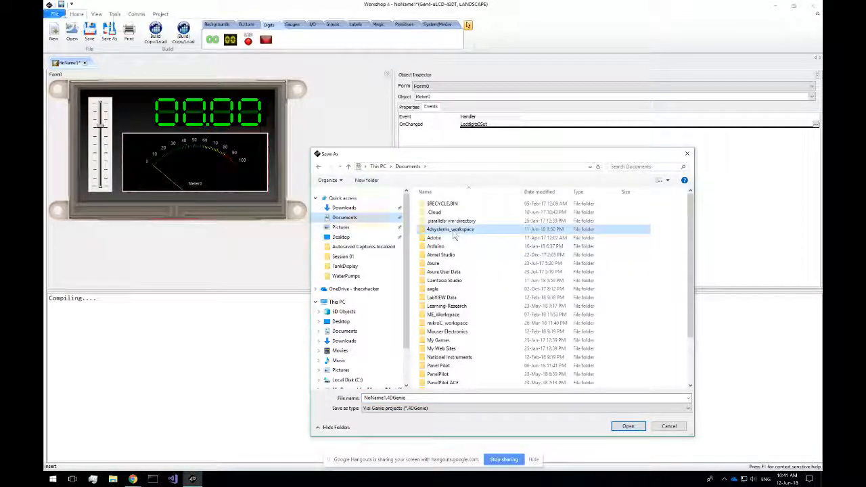
left_click(384, 398)
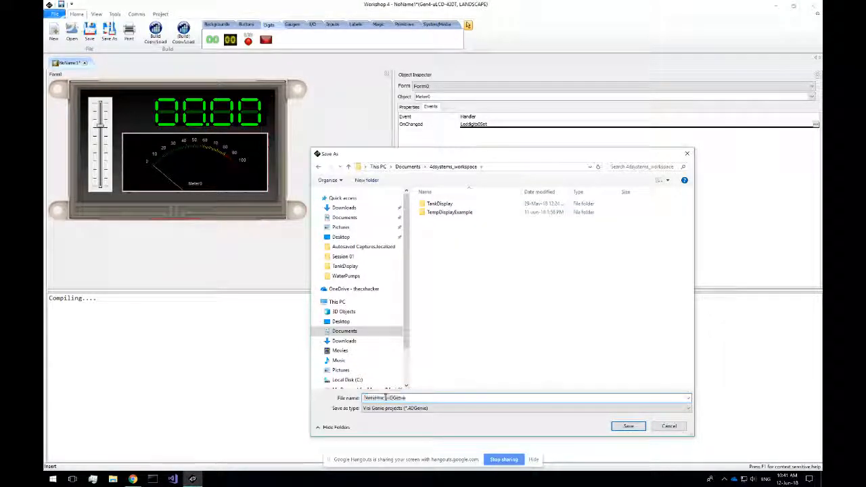
left_click_drag(387, 399, 329, 399)
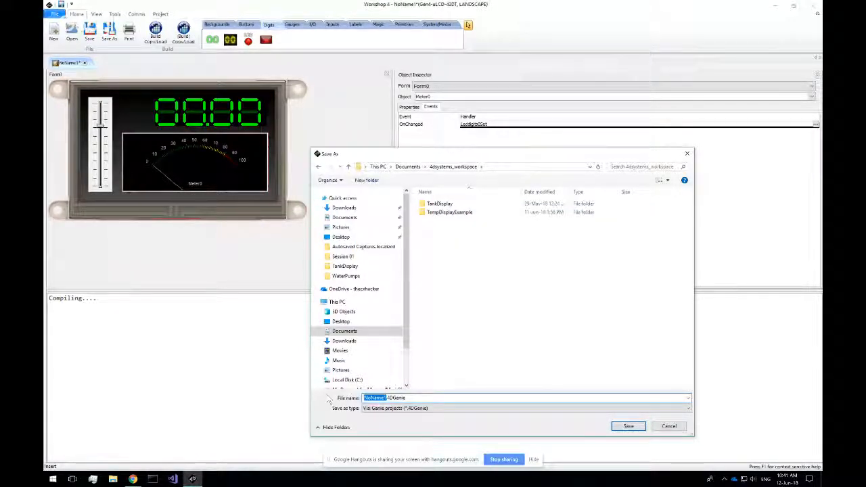
type("ViSiGenie")
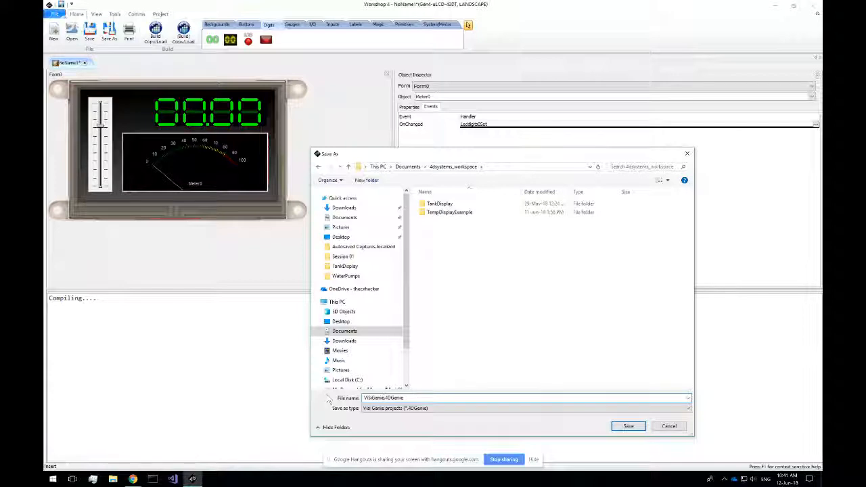
key("Delete")
type("Tutorial.")
left_click(628, 427)
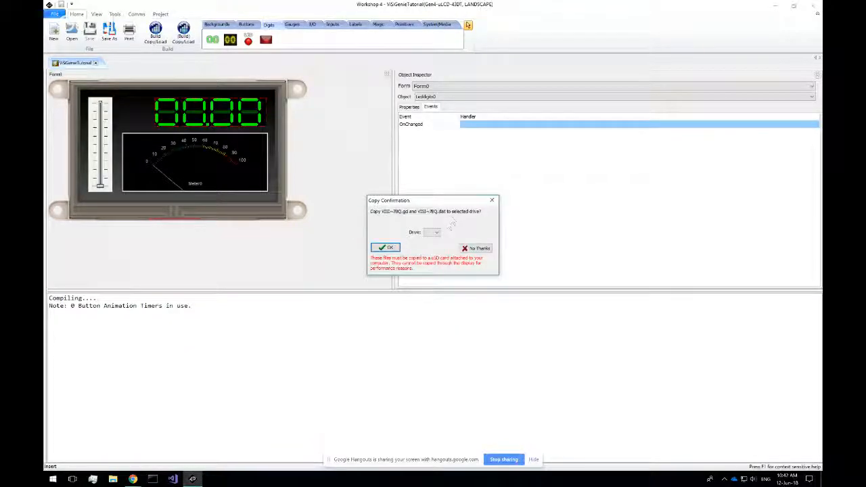
Step: Permanently delete the old TEMP .dat and .gci files from USB Drive (E:) in File Explorer
left_click(437, 233)
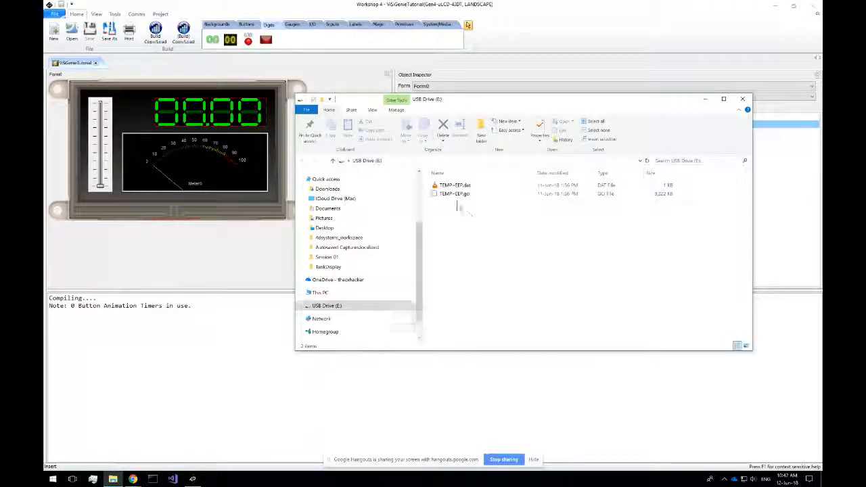
left_click_drag(460, 207, 495, 290)
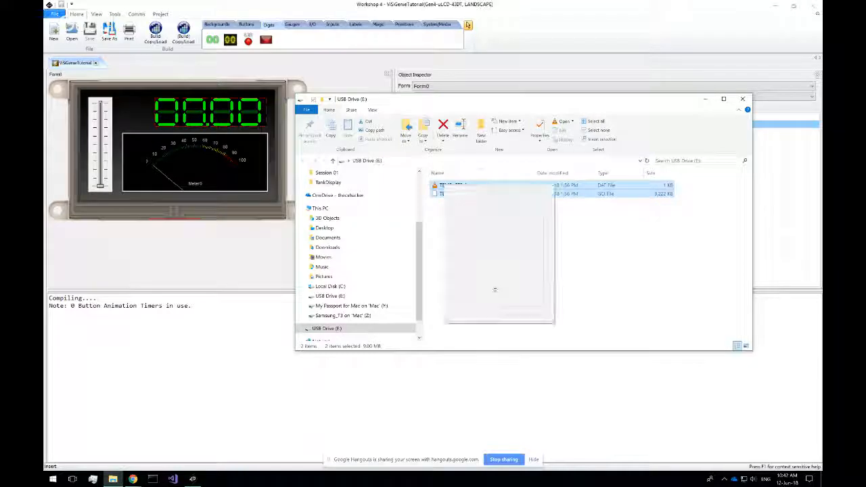
left_click(472, 298)
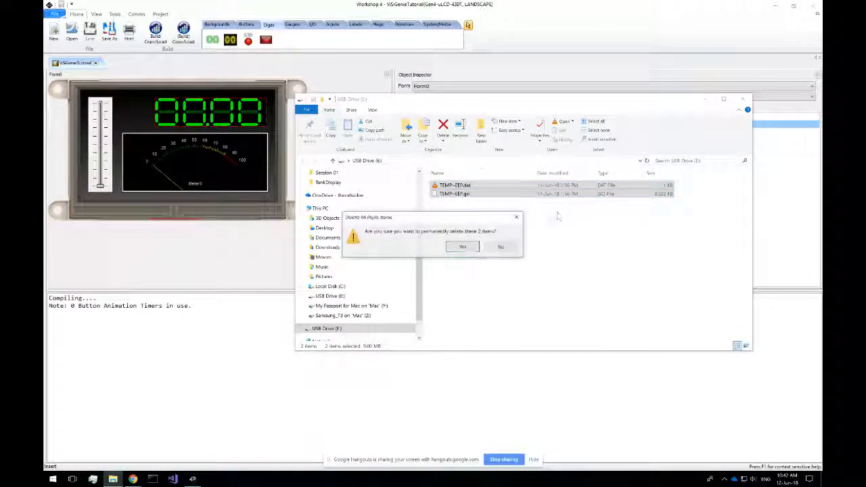
left_click(477, 247)
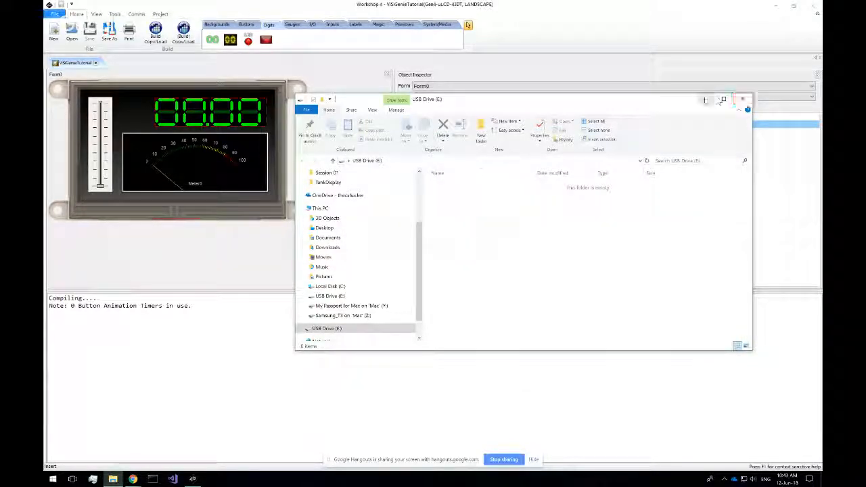
left_click(743, 100)
Step: Copy the project's .gci and .dat files to drive E and try to load the program to the display
left_click(433, 233)
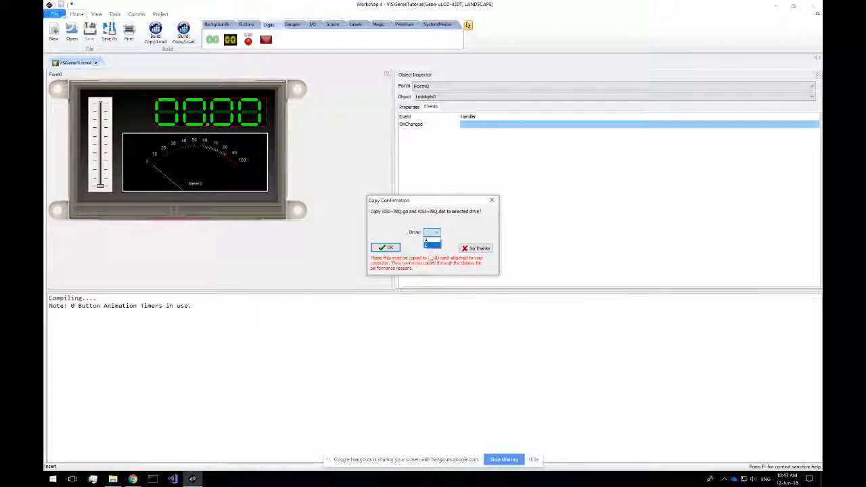
left_click(430, 246)
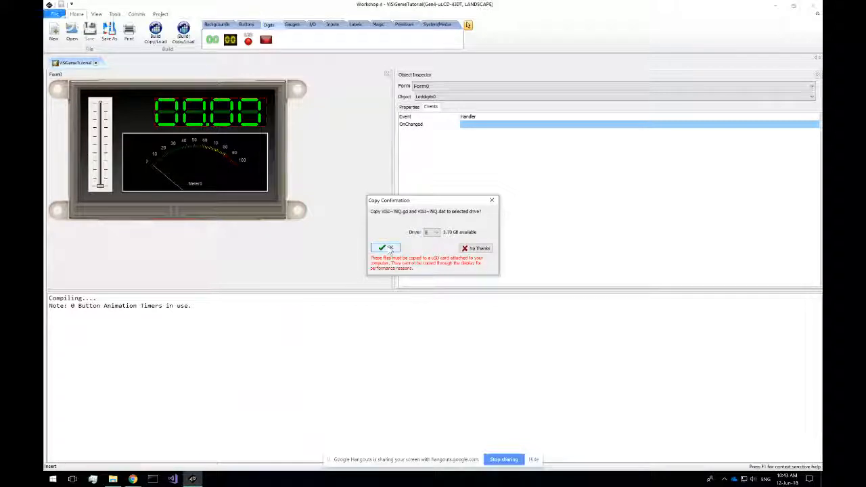
left_click(391, 249)
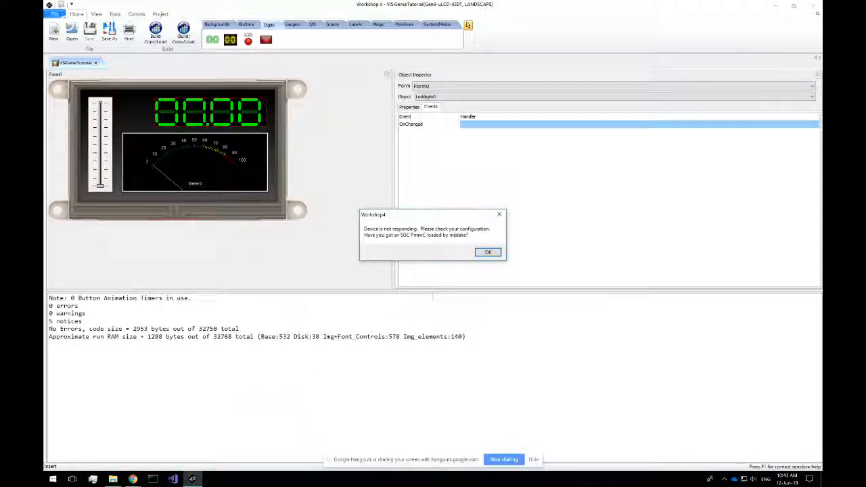
left_click(480, 253)
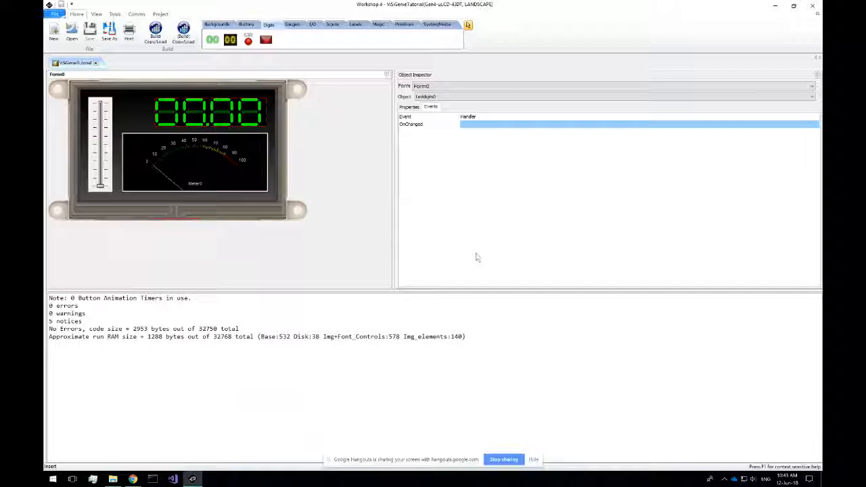
Step: Switch to File Explorer and eject USB Drive (E:)
left_click(118, 479)
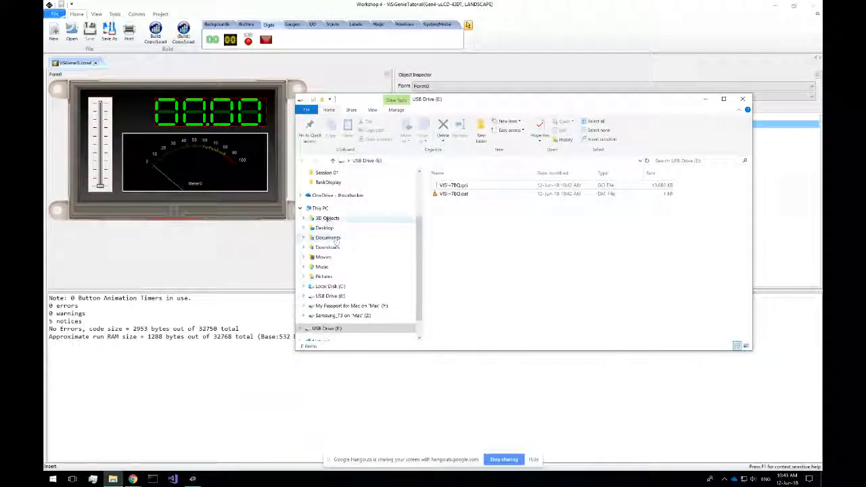
left_click(327, 210)
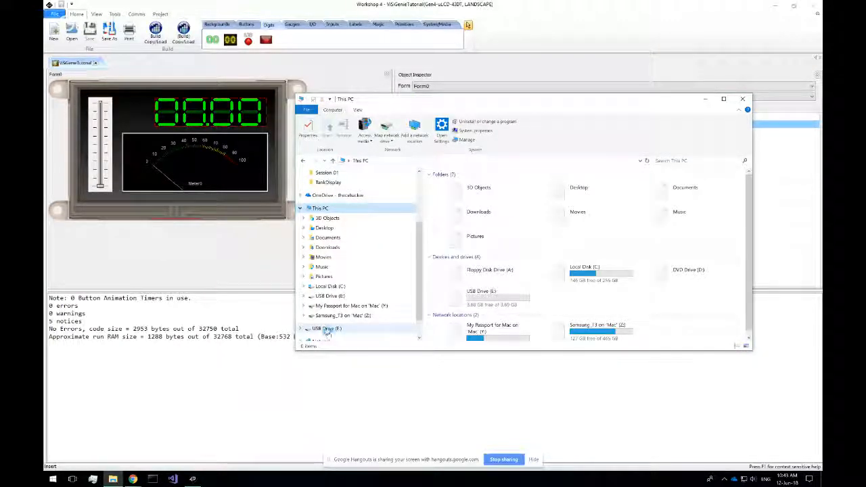
right_click(326, 330)
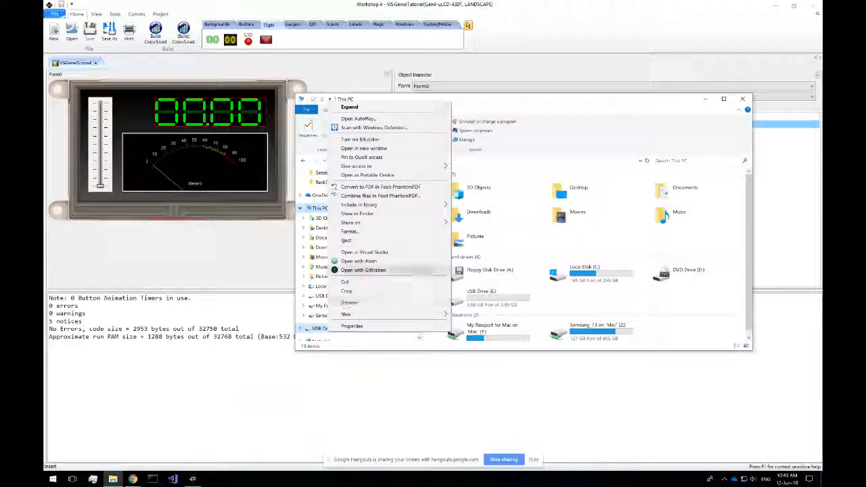
left_click(349, 240)
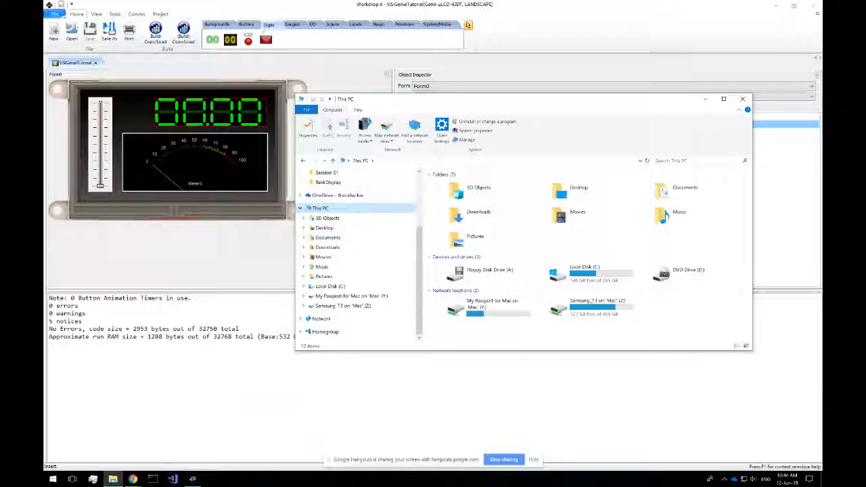
Step: Return to Workshop 4 and try the build and load again, declining to copy the files to a drive
left_click(223, 9)
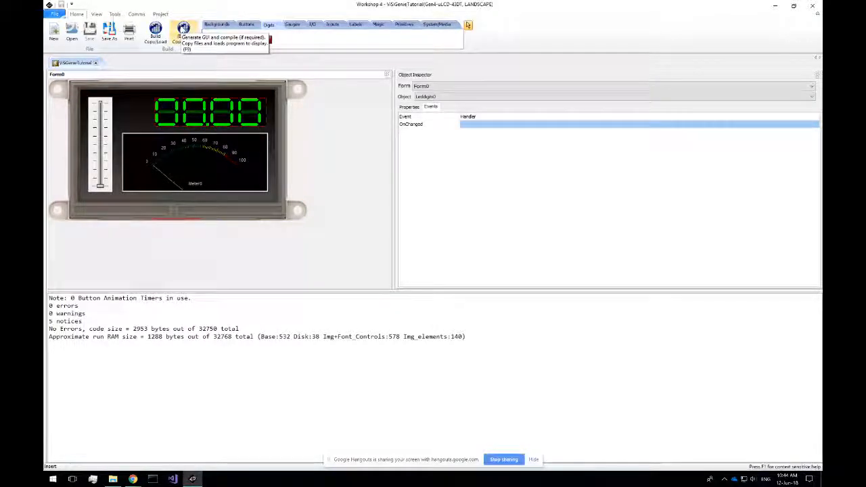
left_click(182, 28)
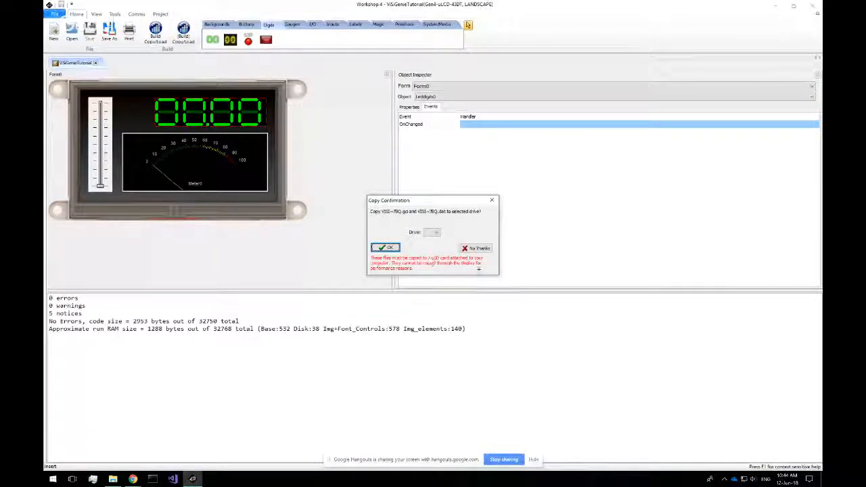
left_click(476, 249)
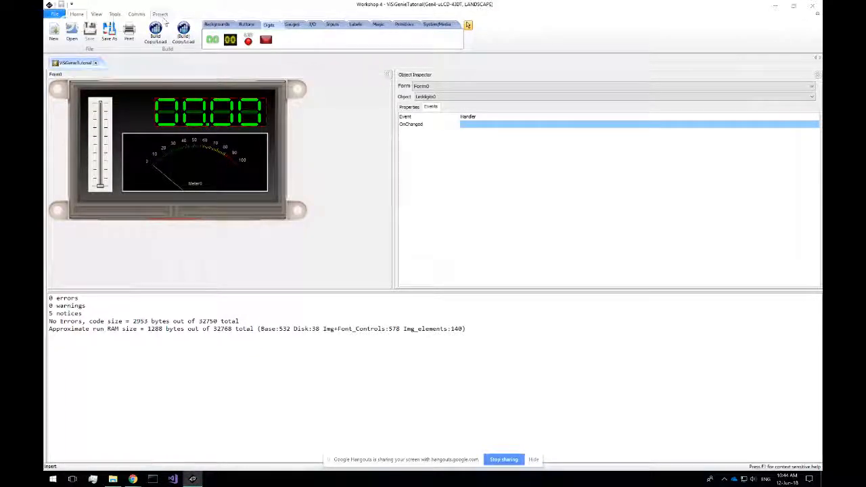
left_click(488, 252)
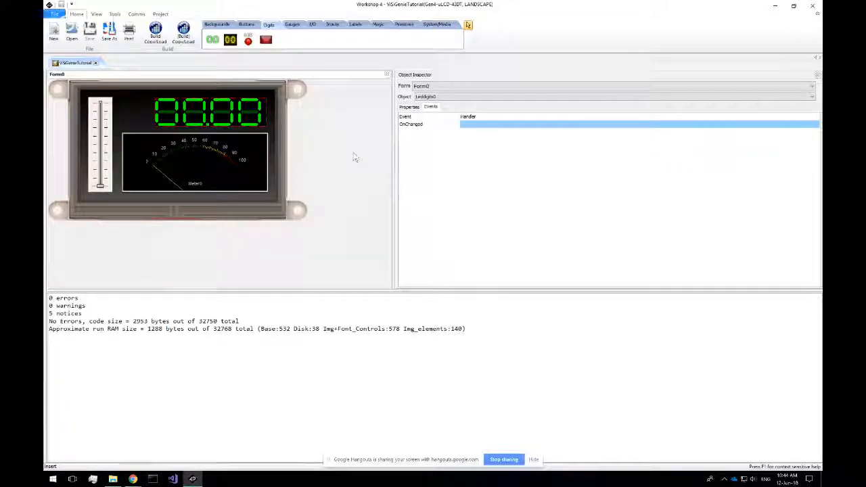
Step: Select Run Flash as the destination and try to update the display's banks and run
left_click(161, 14)
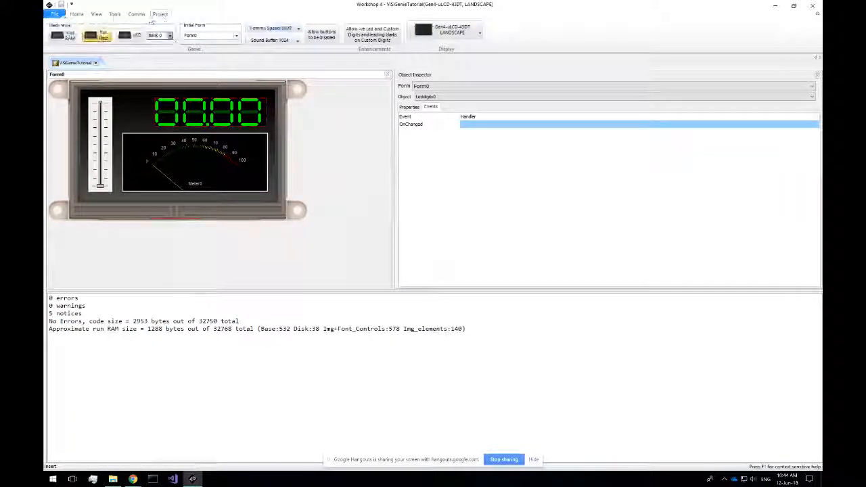
left_click(103, 38)
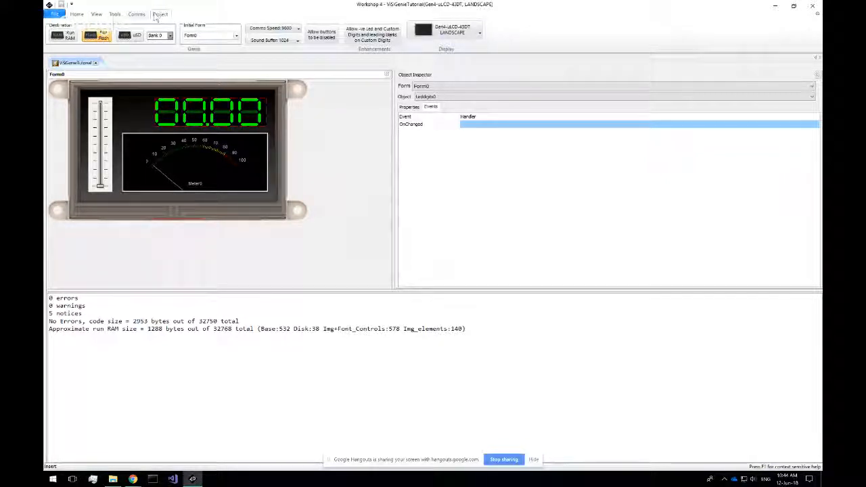
left_click(113, 16)
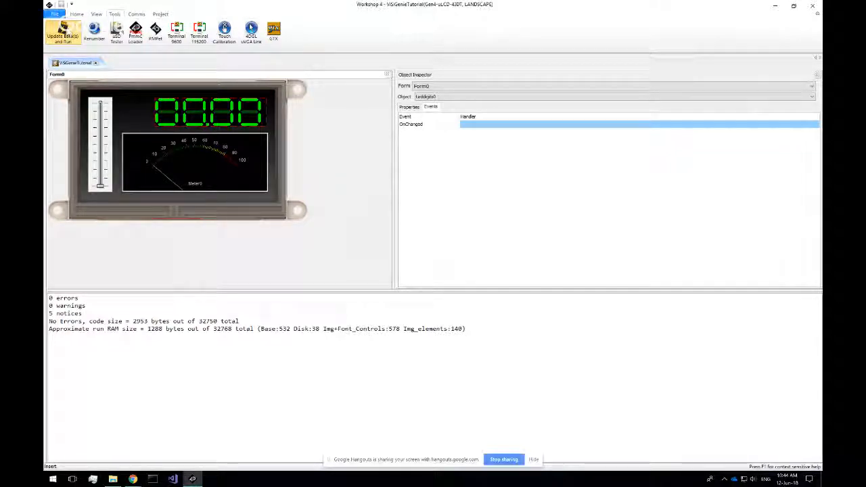
left_click(68, 34)
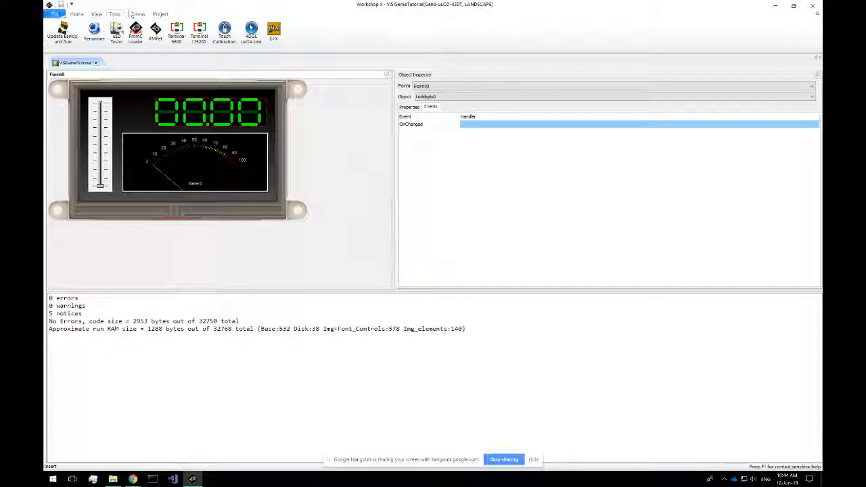
Step: Set the project's destination to uSD and try again to update the display's banks and run
left_click(159, 14)
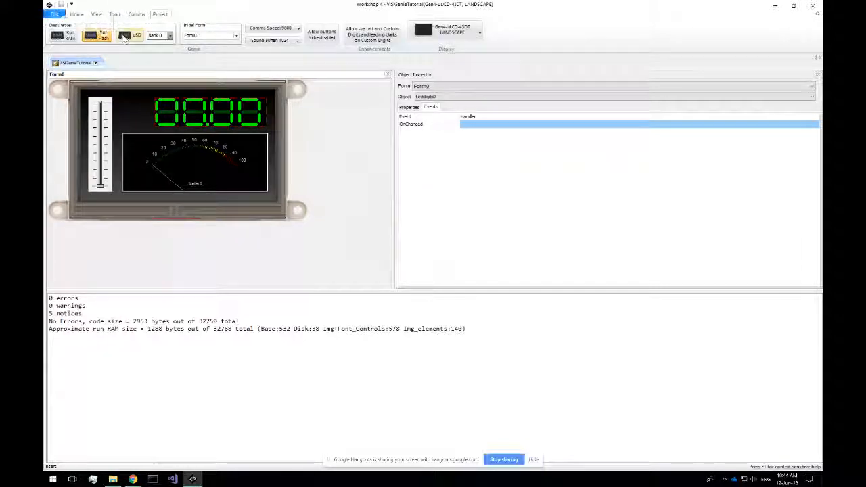
left_click(125, 35)
left_click(115, 13)
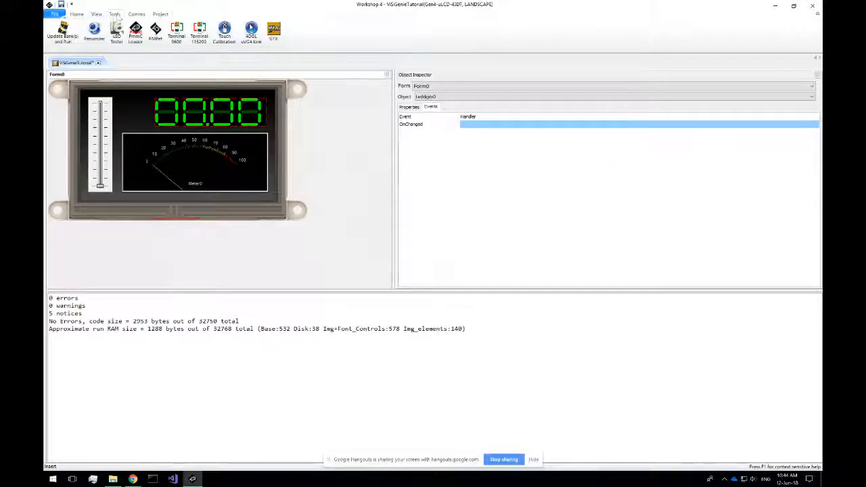
left_click(74, 29)
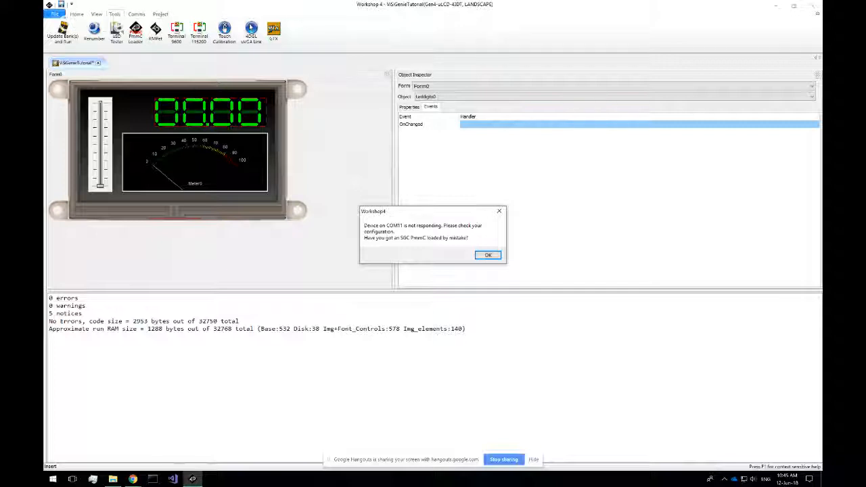
left_click(490, 256)
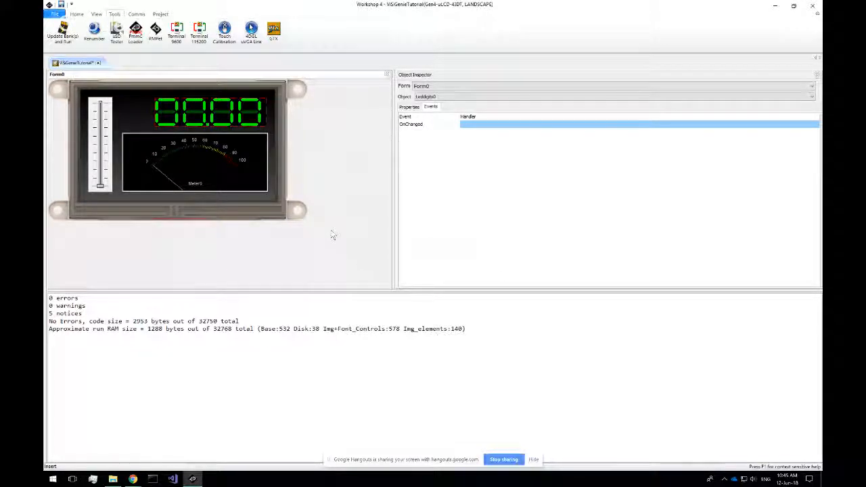
left_click(504, 460)
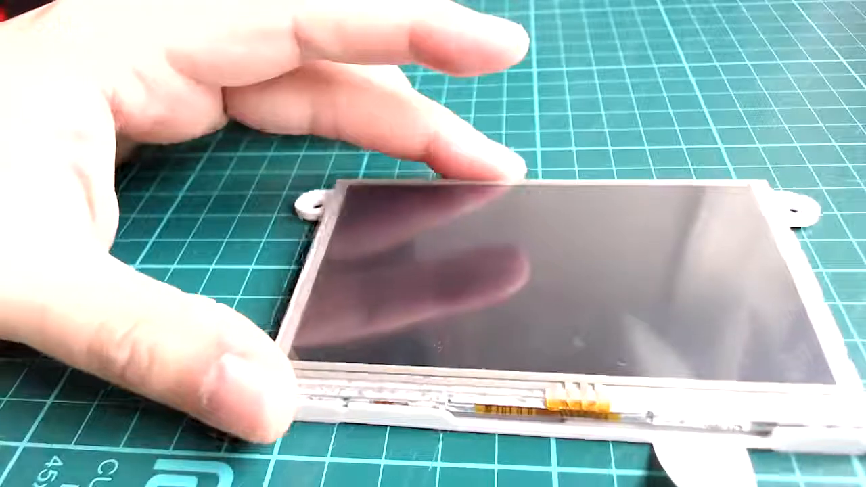